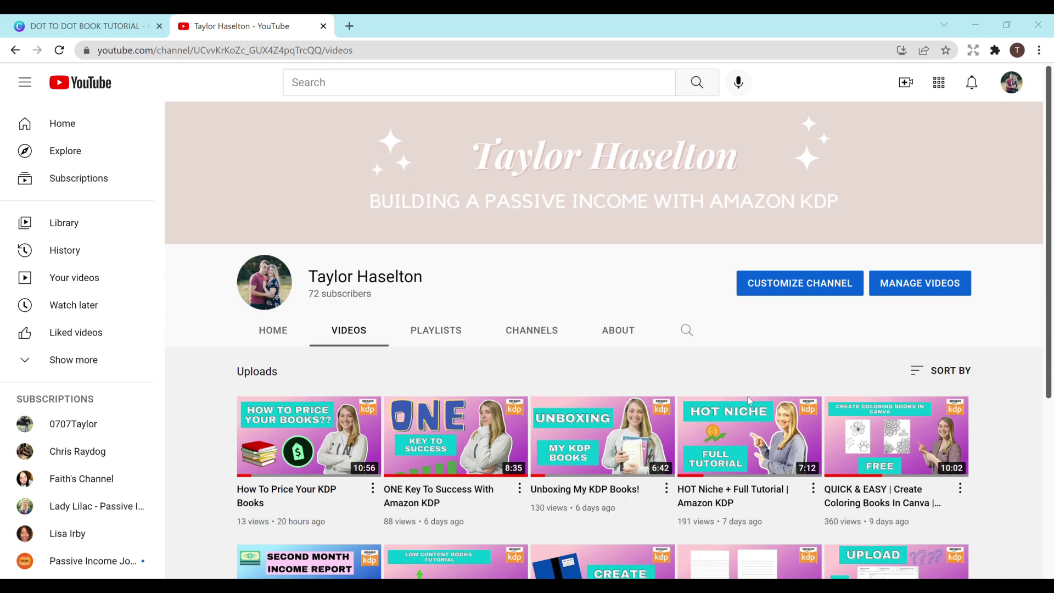
# - Switch to the DOT TO DOT BOOK TUTORIAL design in Canva and recolour the cat outline purple
pyautogui.click(994, 272)
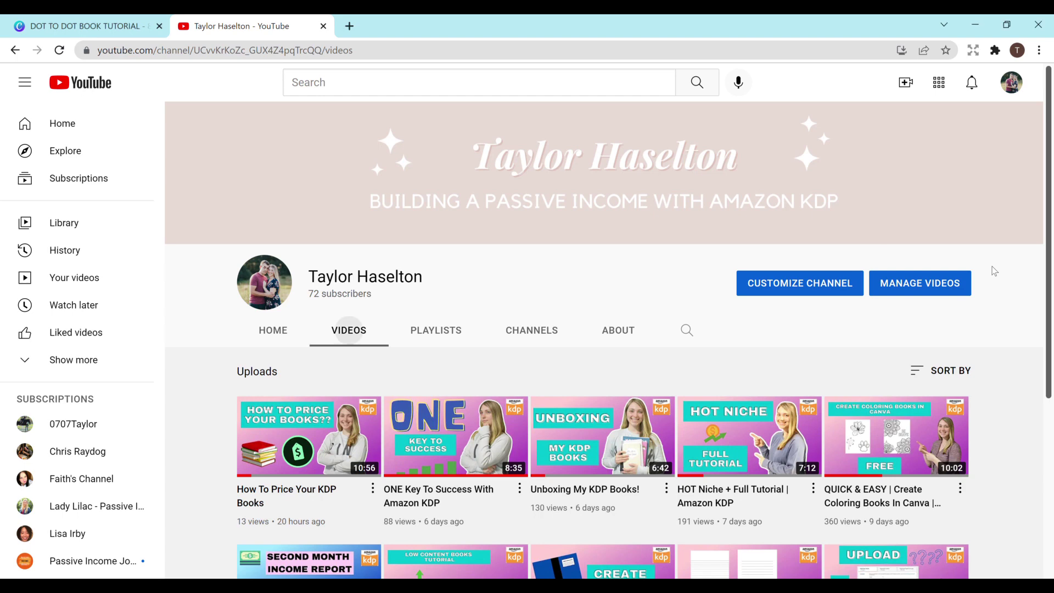
pyautogui.click(122, 32)
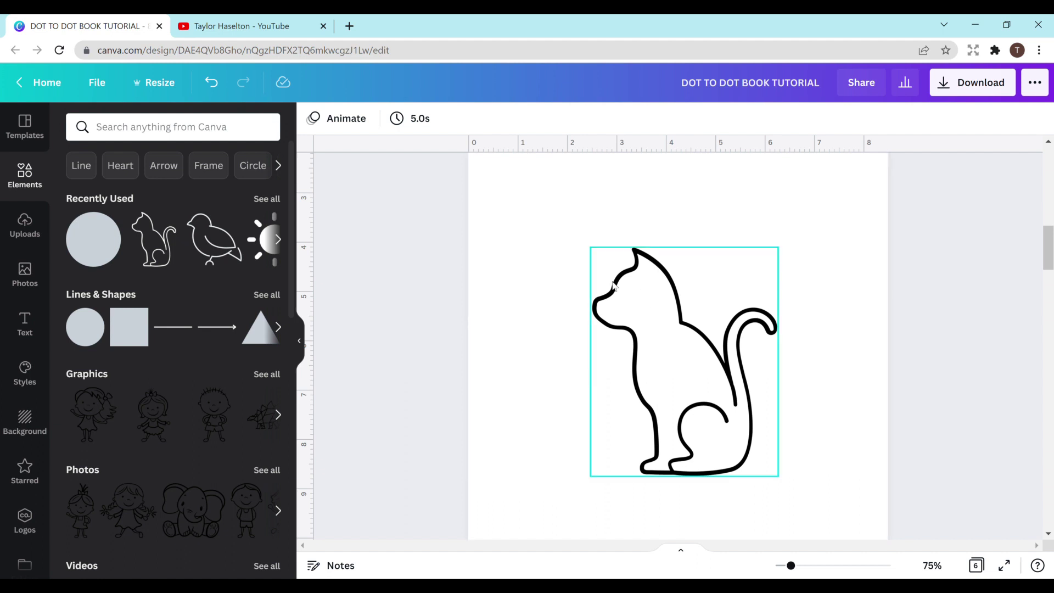
pyautogui.click(708, 256)
pyautogui.click(313, 118)
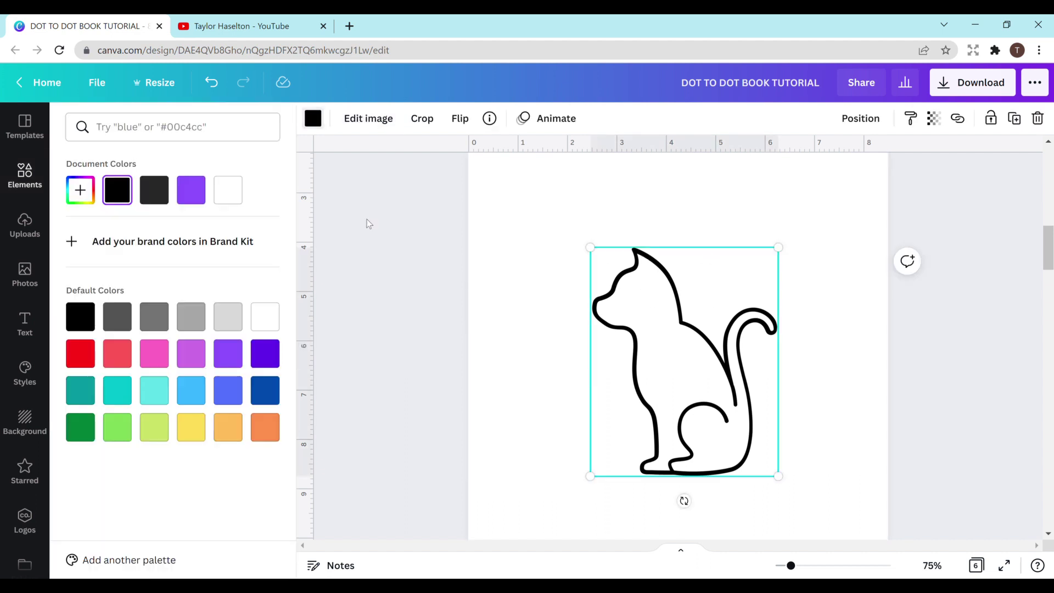
pyautogui.click(191, 190)
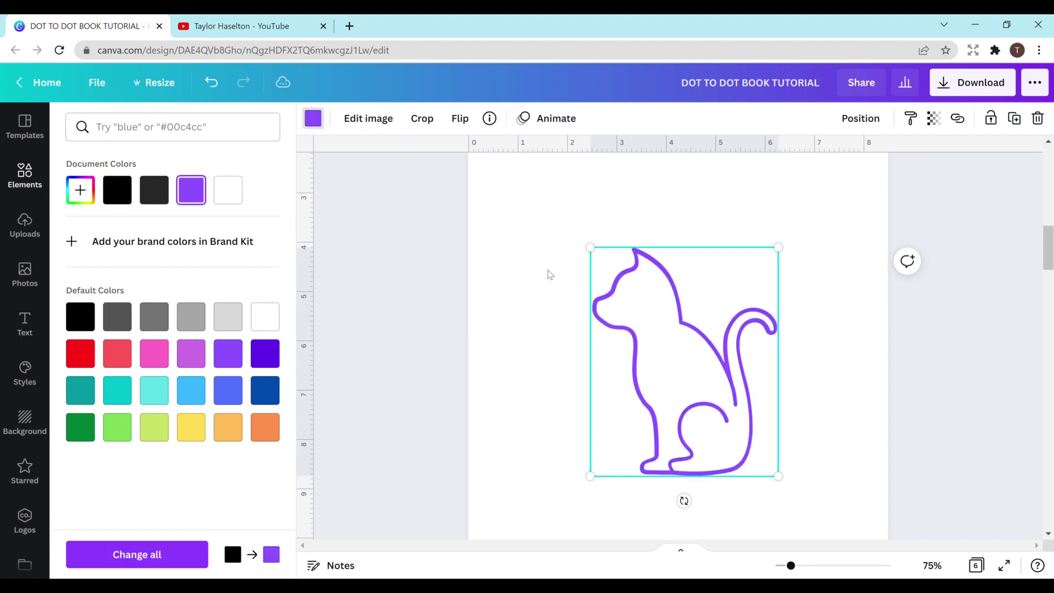
pyautogui.press('Escape')
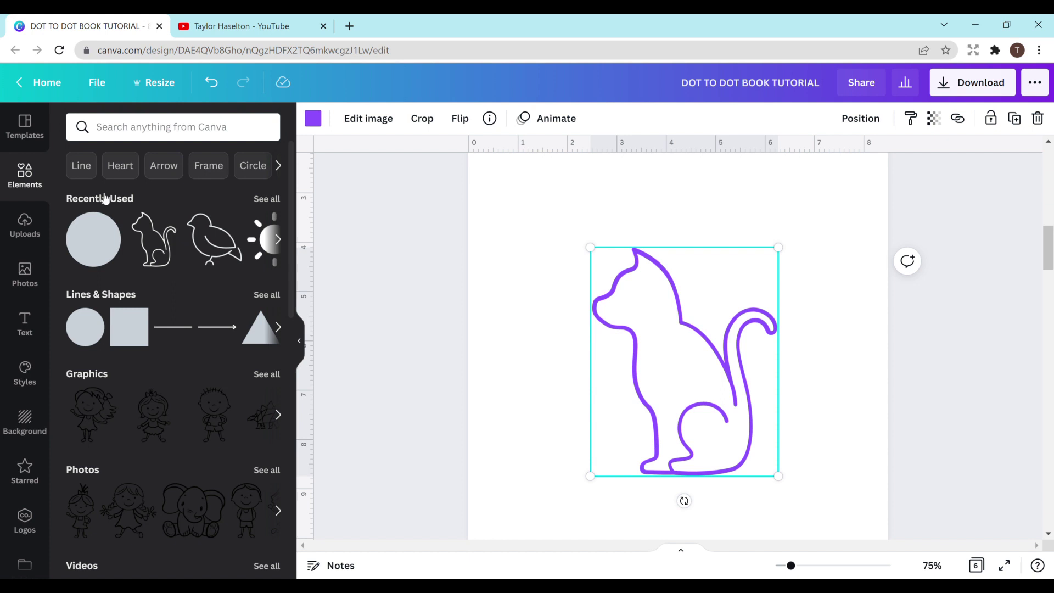
# - Add a circle shape to the cat page and colour it black
pyautogui.click(78, 338)
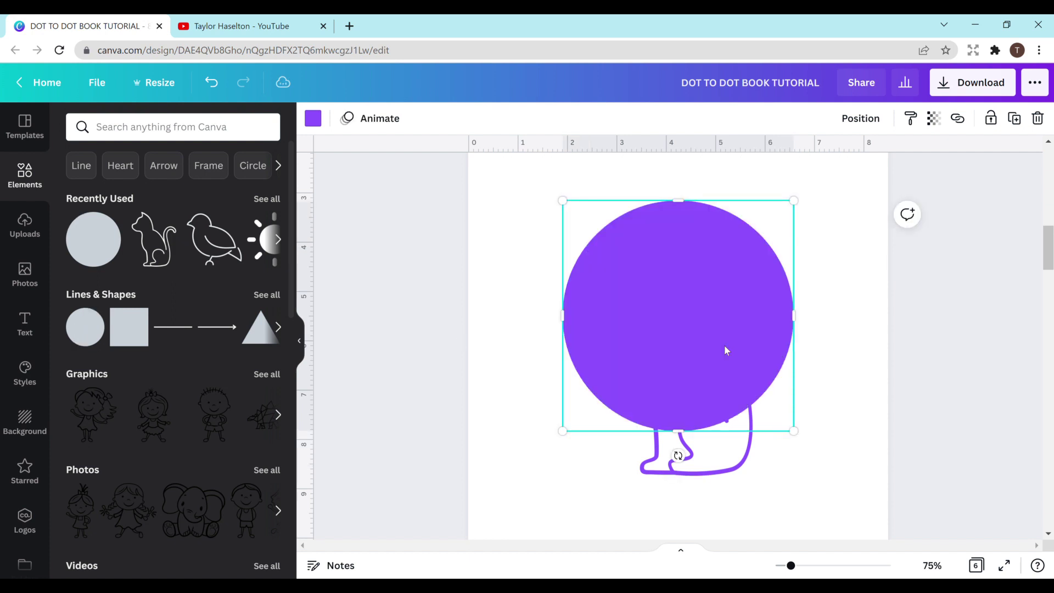
pyautogui.click(314, 121)
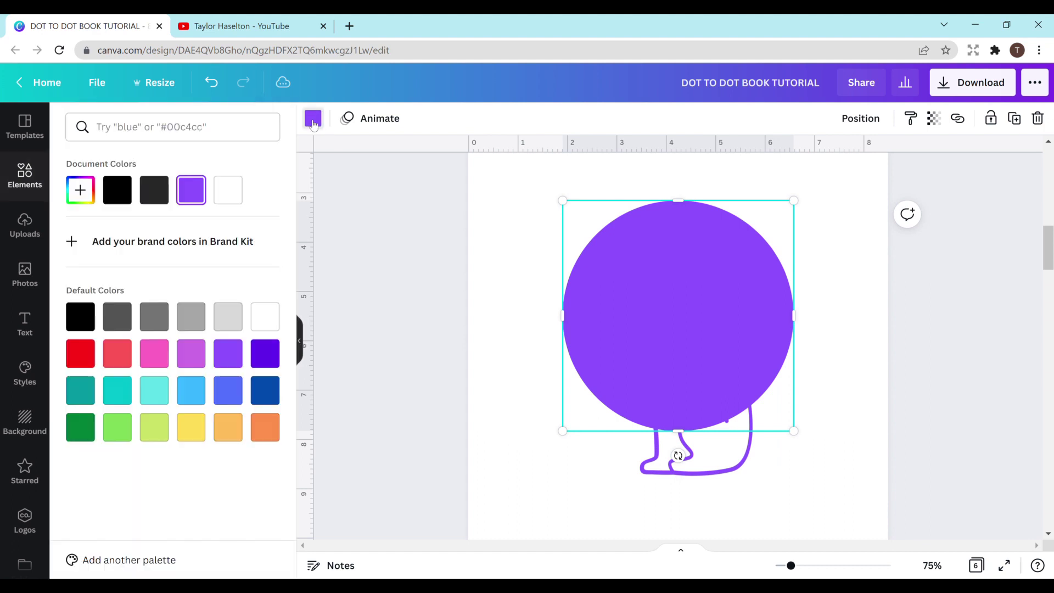
pyautogui.click(117, 190)
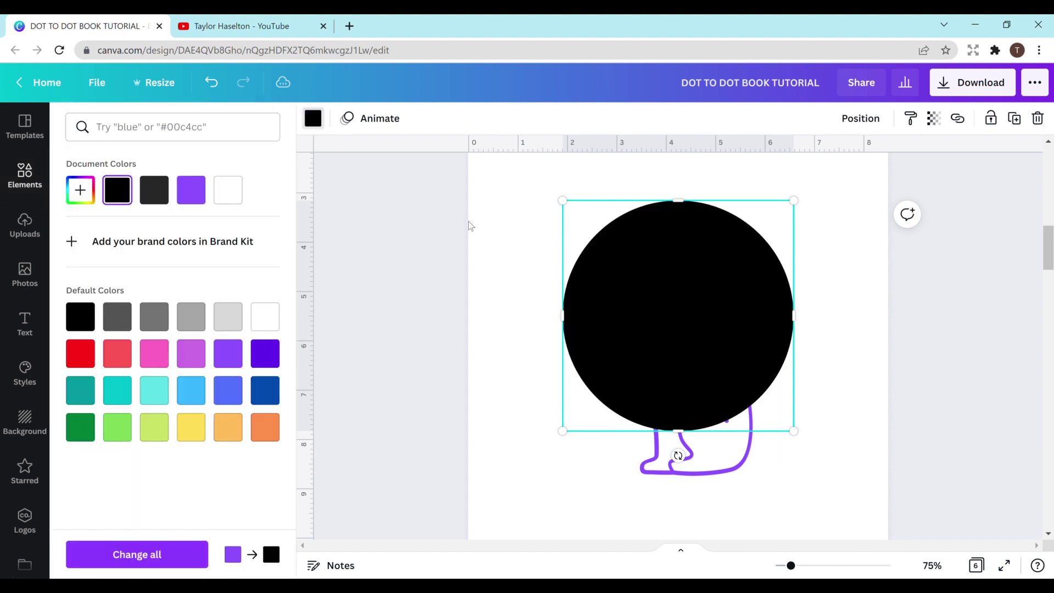
# - Shrink the black circle to a small dot slightly wider than the outline, placed on the tip of the cat's front paw
pyautogui.moveTo(794, 430); pyautogui.dragTo(647, 494)
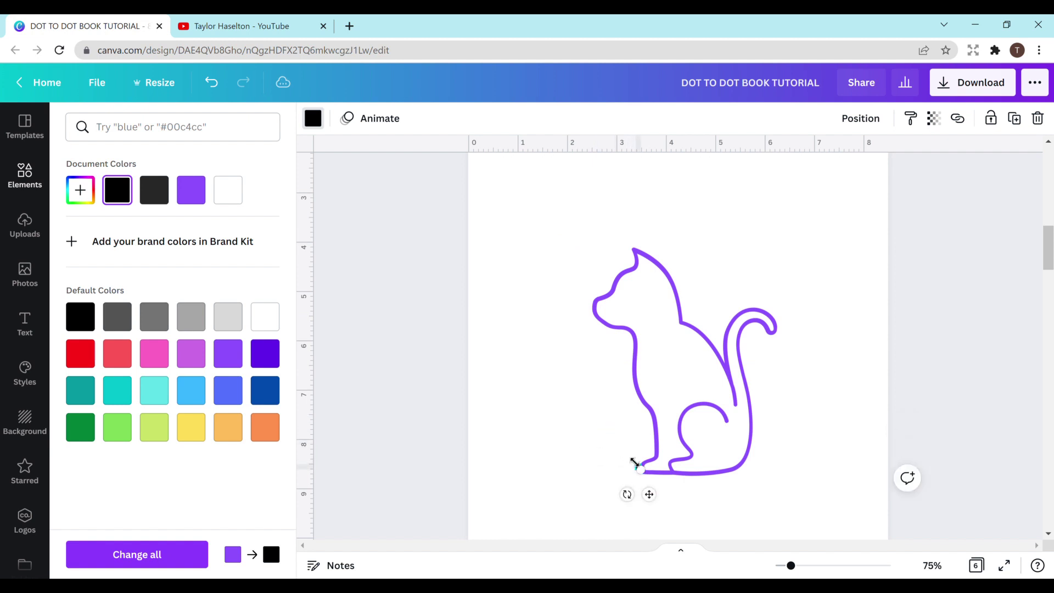
pyautogui.click(585, 369)
pyautogui.click(574, 373)
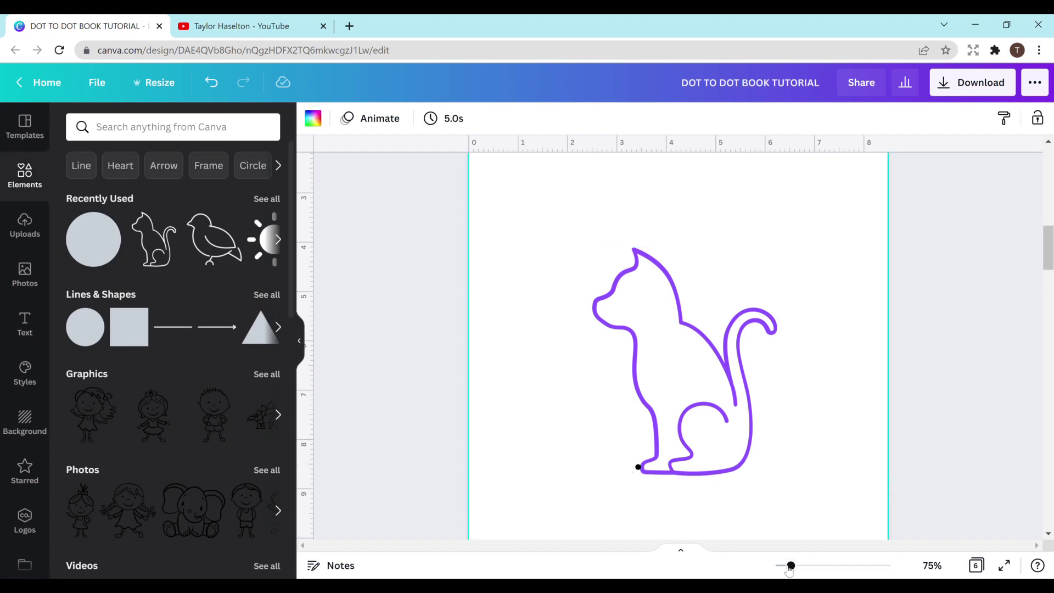
pyautogui.moveTo(790, 566); pyautogui.dragTo(792, 566)
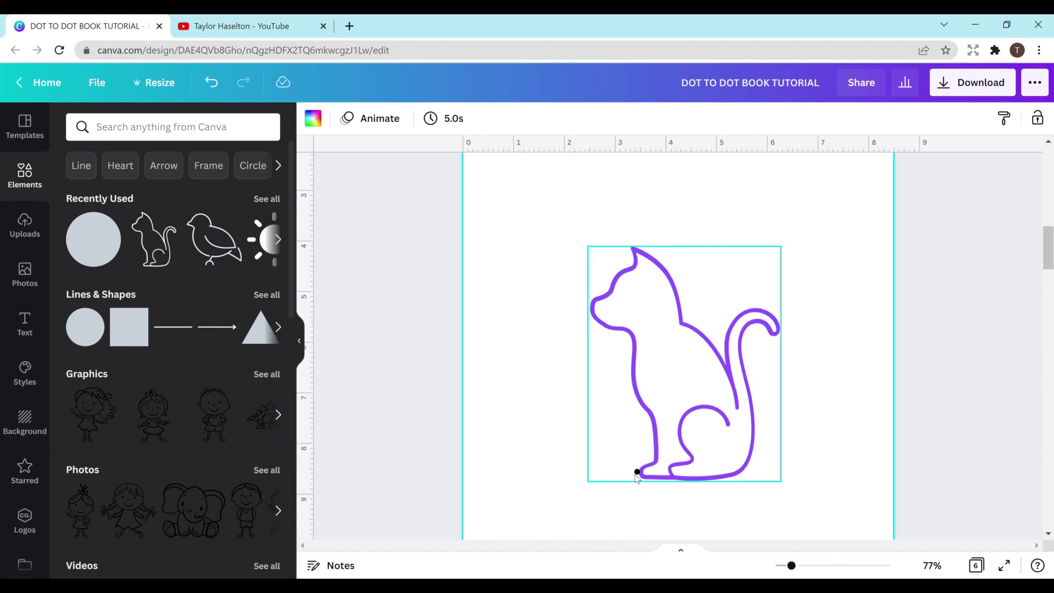
pyautogui.click(637, 473)
pyautogui.moveTo(647, 481); pyautogui.dragTo(649, 483)
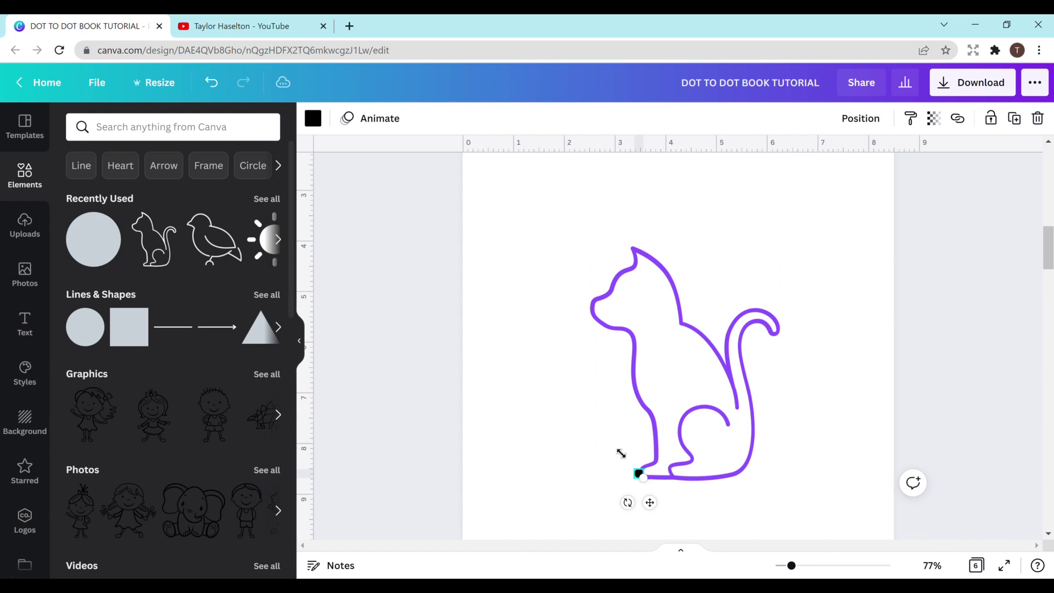
pyautogui.click(565, 426)
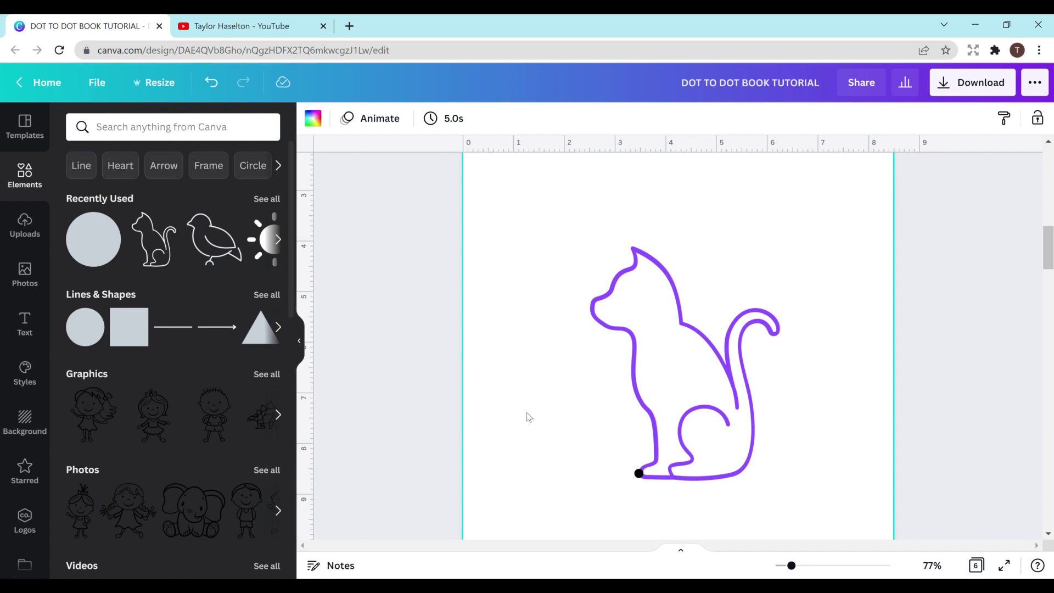
# - Duplicate the dot five times and place the copies along the outline from the front paw up the front of the leg
pyautogui.click(638, 473)
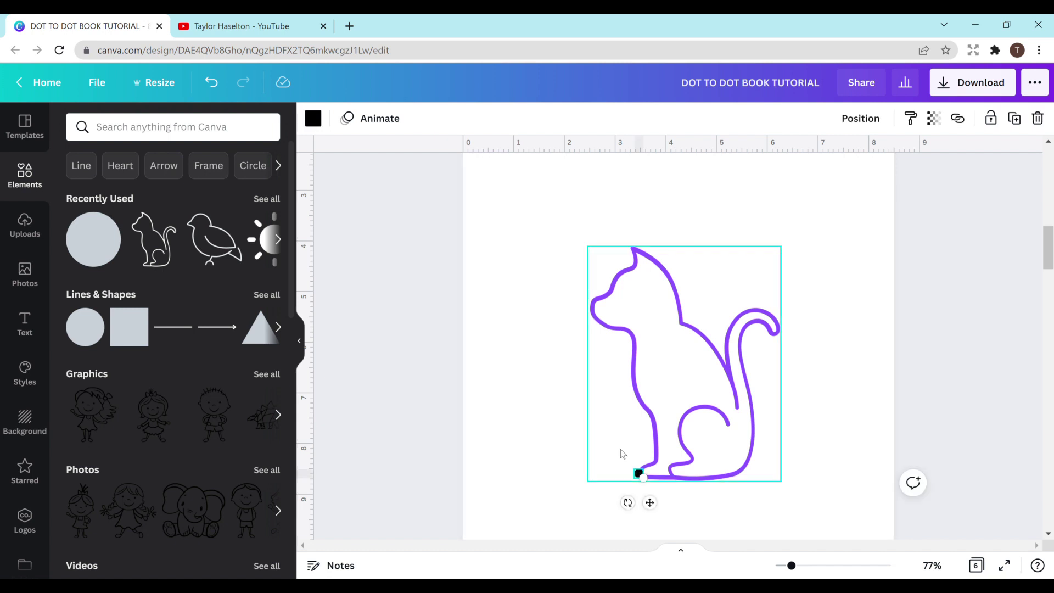
pyautogui.hotkey('ctrl', 'd')
pyautogui.moveTo(662, 514); pyautogui.dragTo(663, 493)
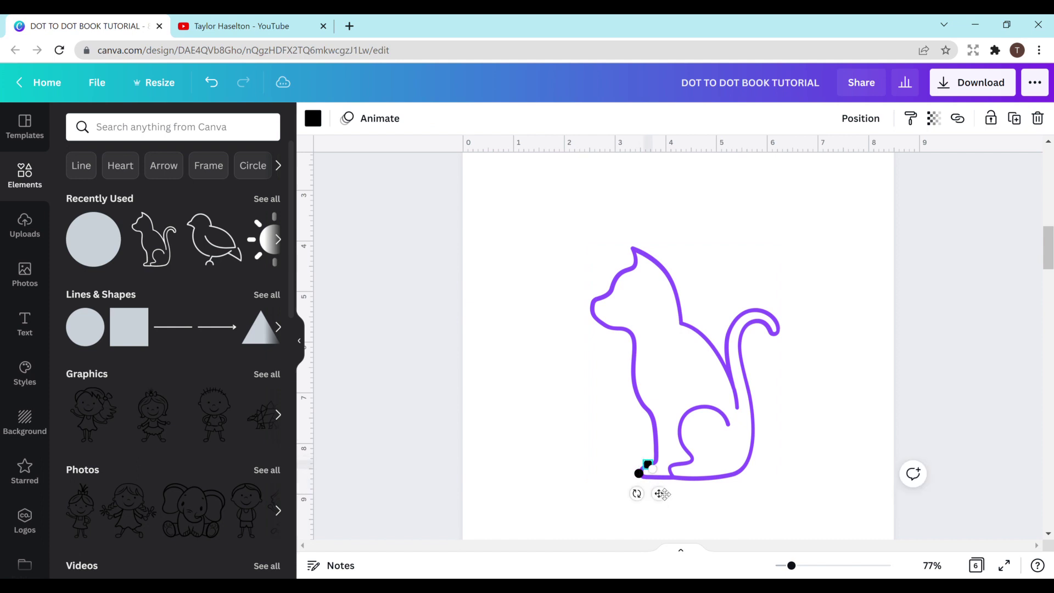
pyautogui.hotkey('ctrl', 'd')
pyautogui.moveTo(666, 498); pyautogui.dragTo(658, 439)
pyautogui.hotkey('ctrl', 'd')
pyautogui.click(668, 453)
pyautogui.click(669, 455)
pyautogui.click(635, 435)
pyautogui.click(668, 444)
pyautogui.moveTo(668, 445); pyautogui.dragTo(650, 424)
pyautogui.click(568, 406)
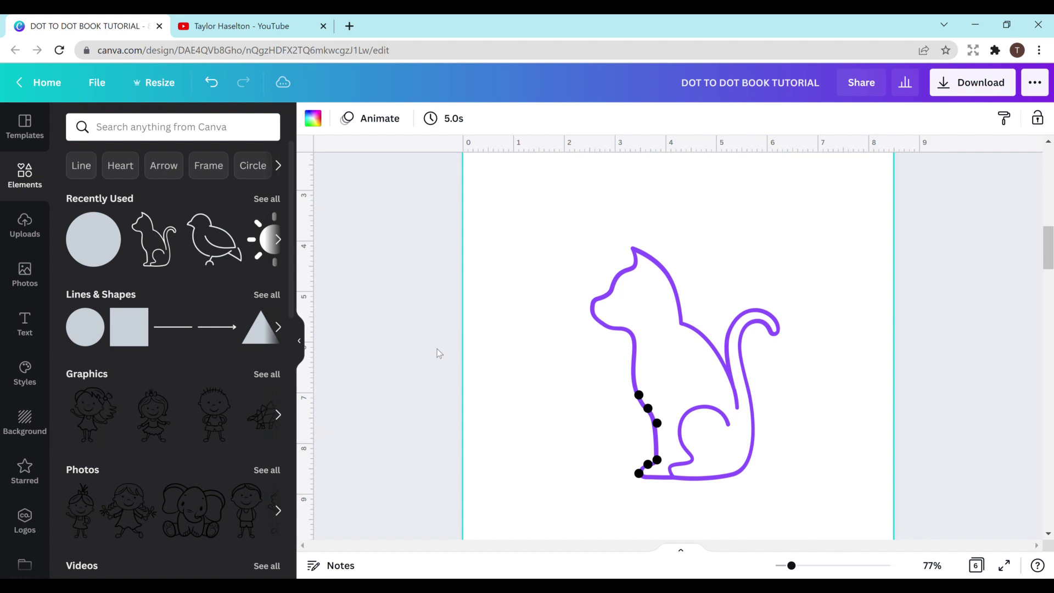
# - Add a body text box reading 1 and move it near the dot on the front paw
pyautogui.click(33, 345)
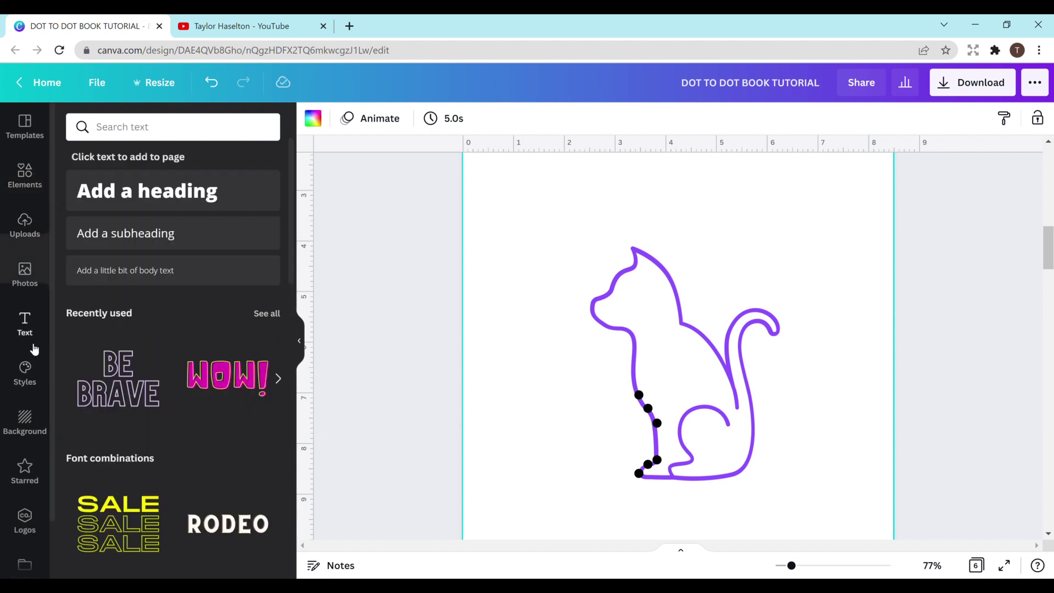
pyautogui.click(148, 271)
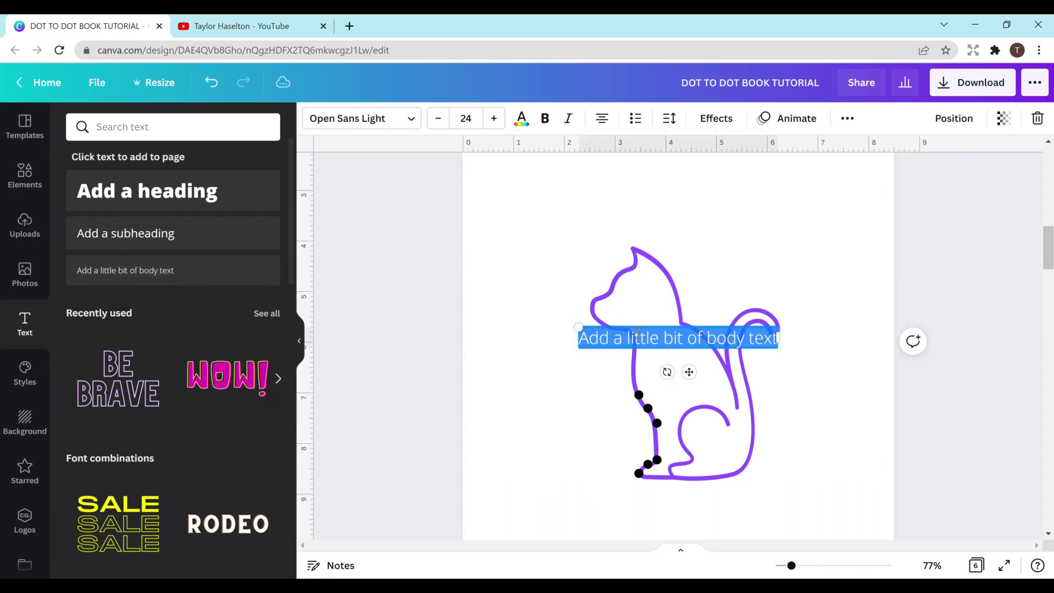
pyautogui.write('1')
pyautogui.moveTo(689, 372); pyautogui.dragTo(622, 464)
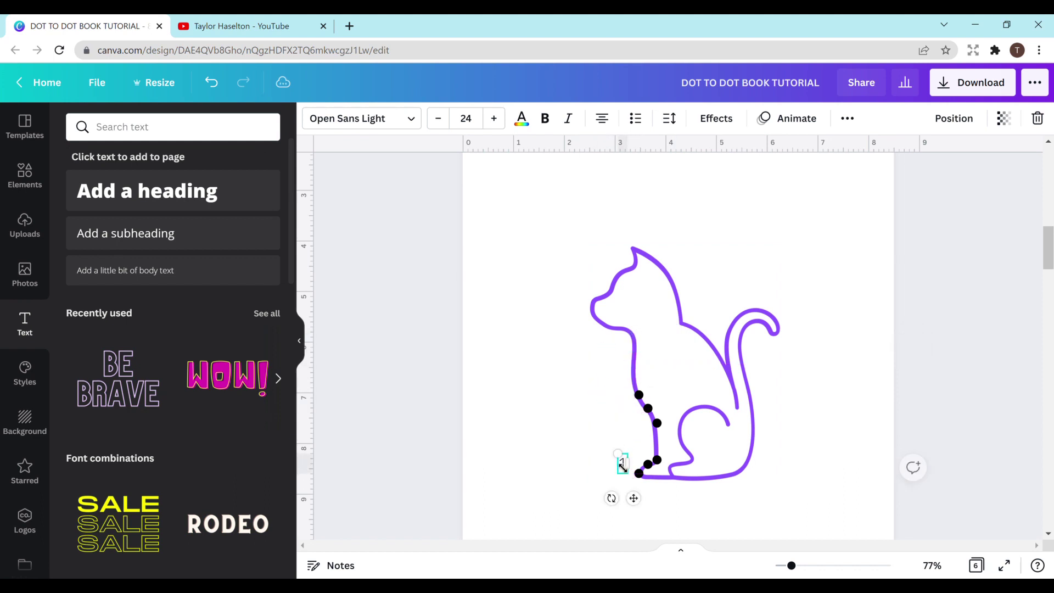
pyautogui.click(373, 126)
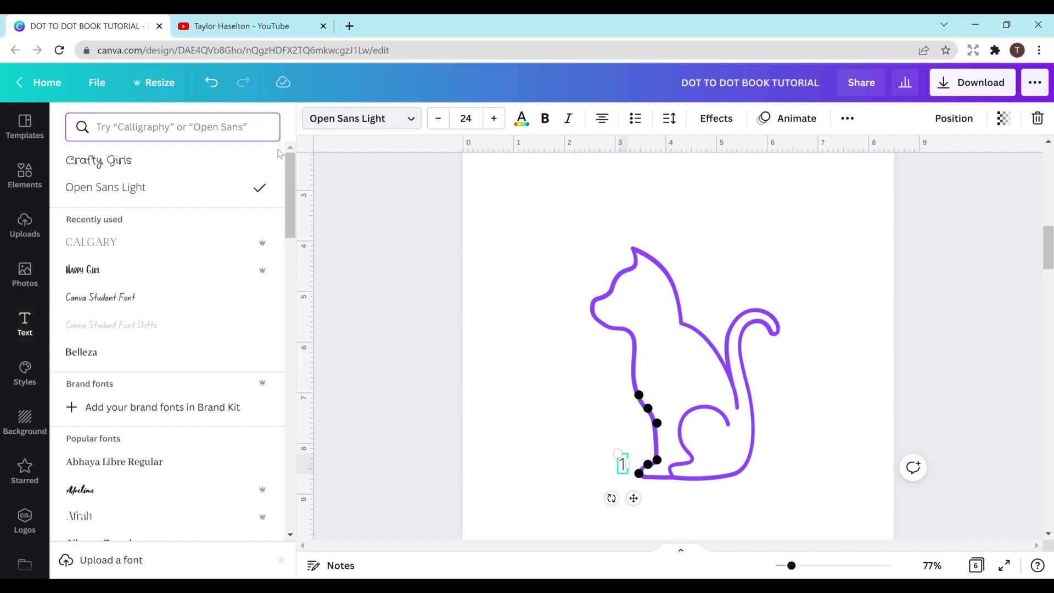
pyautogui.click(178, 253)
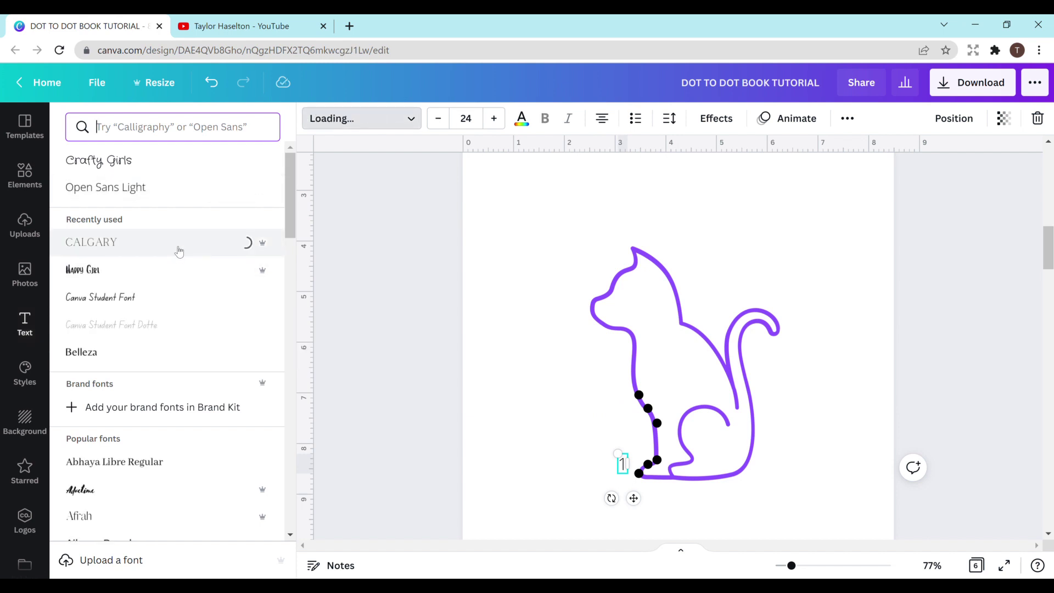
pyautogui.click(194, 191)
# - Make the number 1 bold and set its font size to 12
pyautogui.click(546, 126)
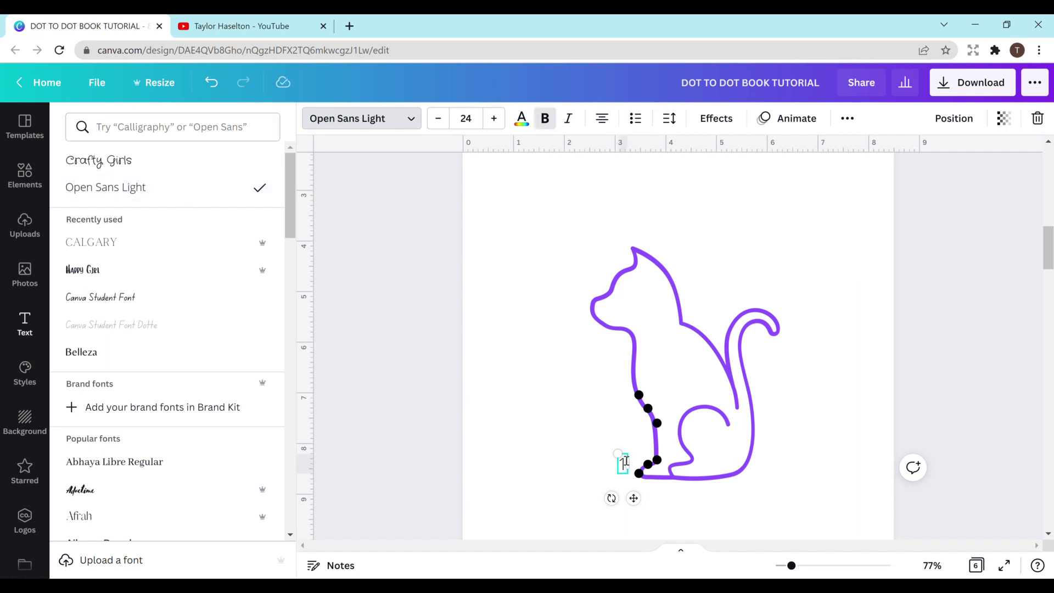
pyautogui.doubleClick(621, 464)
pyautogui.click(546, 117)
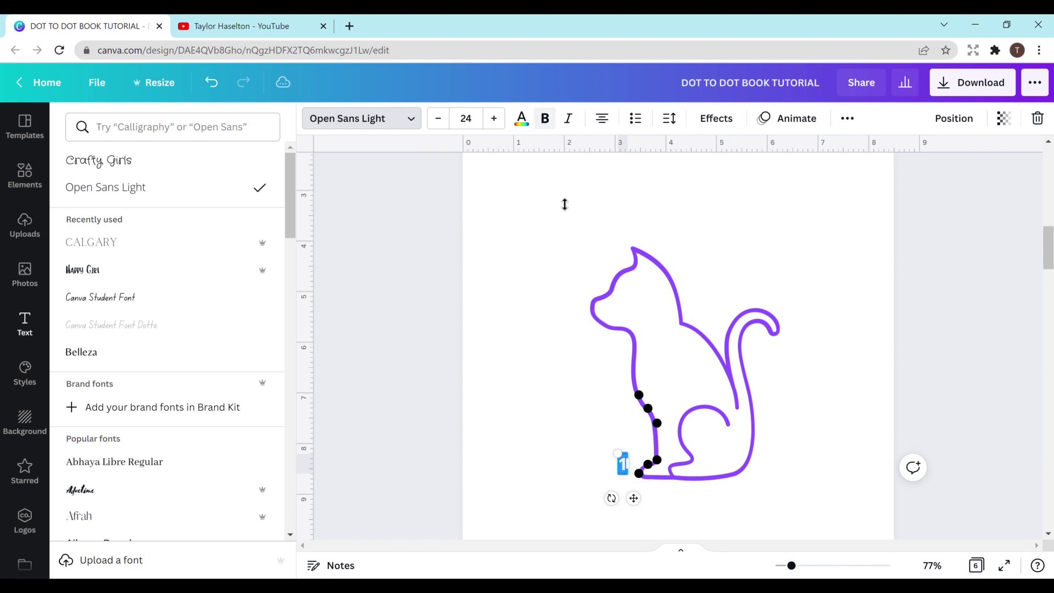
pyautogui.press('Escape')
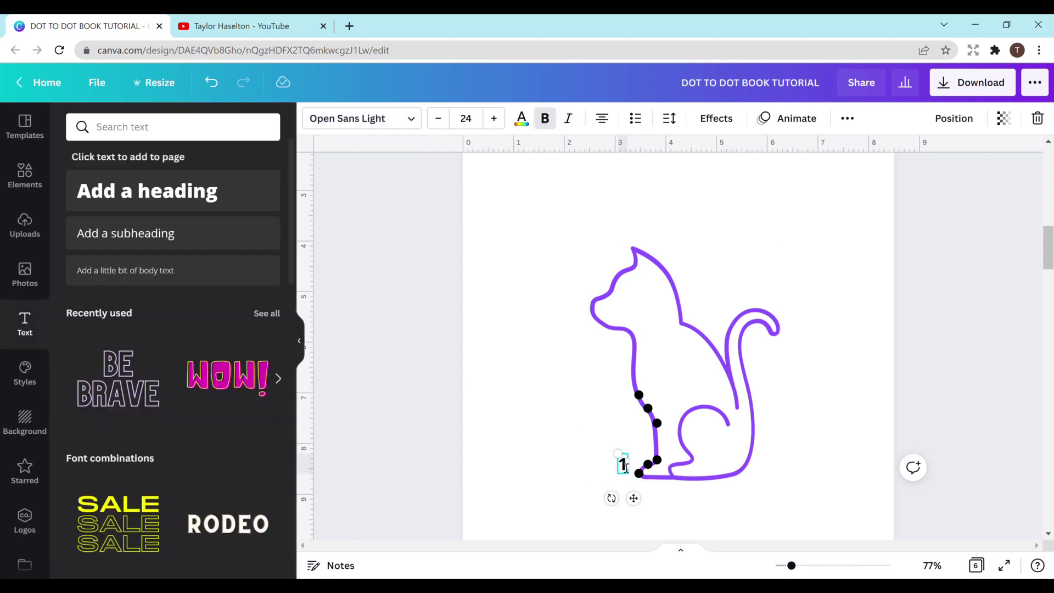
pyautogui.doubleClick(622, 465)
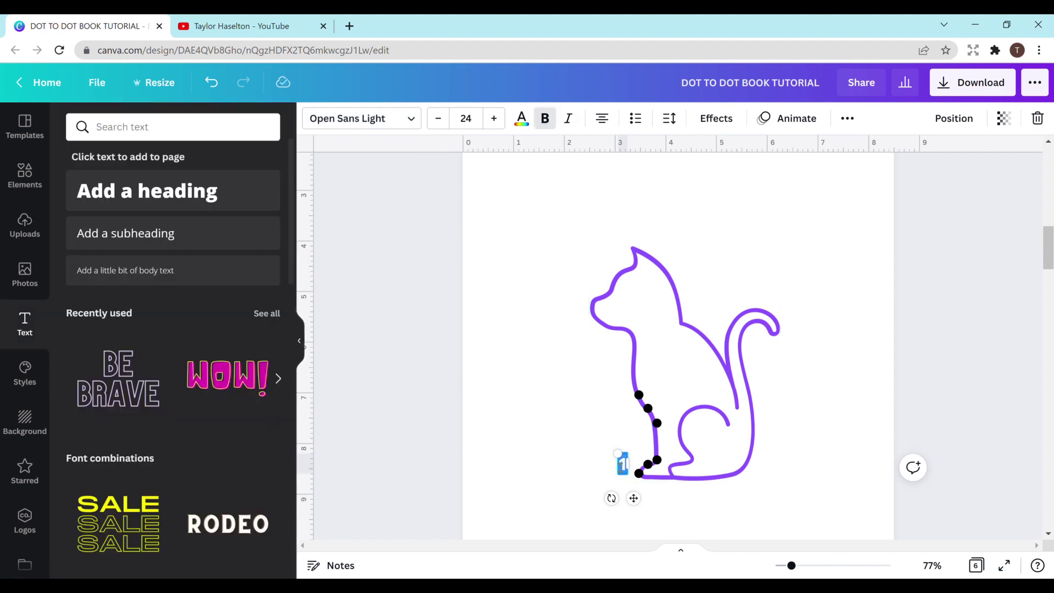
pyautogui.click(464, 115)
pyautogui.write('12')
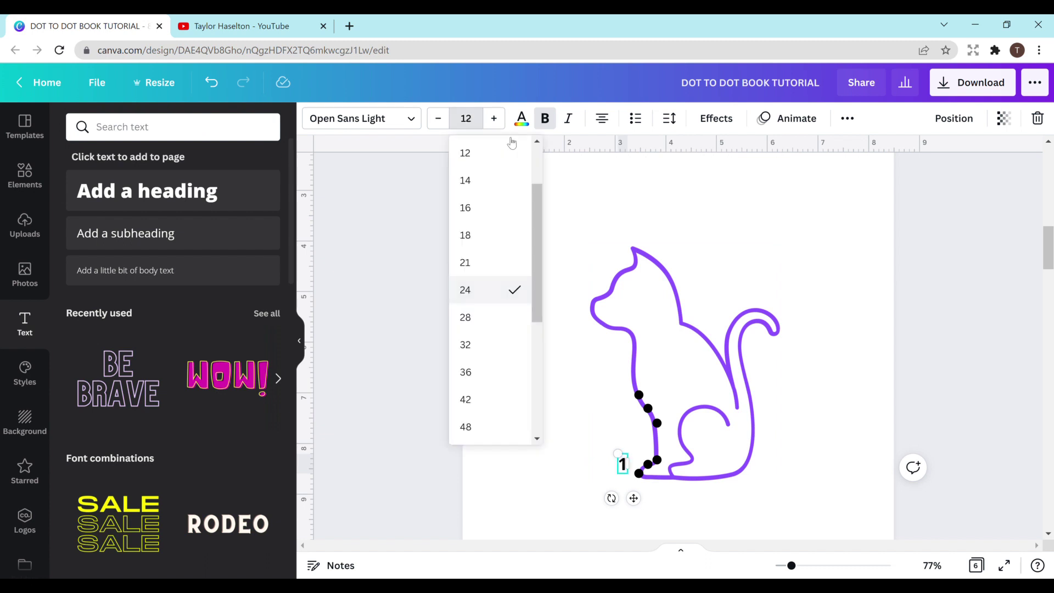
pyautogui.press('Return')
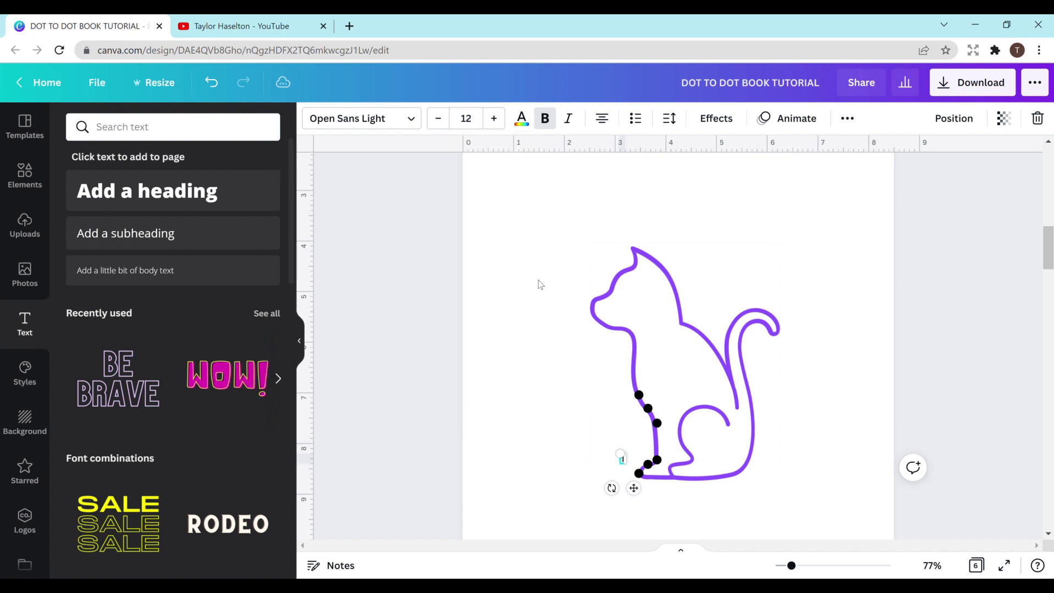
pyautogui.click(577, 384)
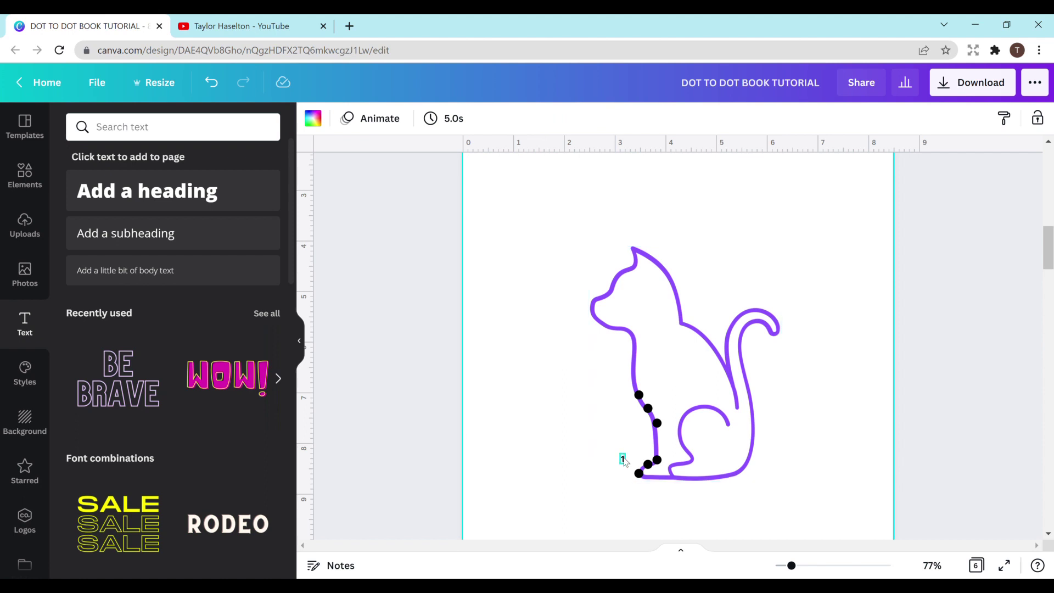
# - Move the number 1 directly beside the dot on the tip of the front paw
pyautogui.click(624, 461)
pyautogui.moveTo(635, 492); pyautogui.dragTo(644, 504)
pyautogui.click(593, 442)
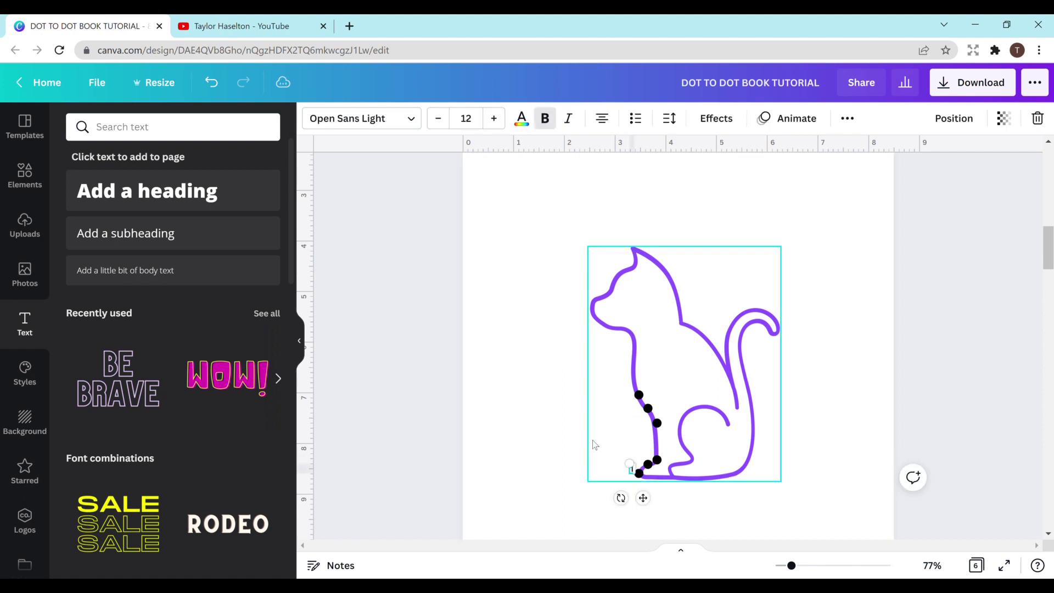
pyautogui.click(562, 439)
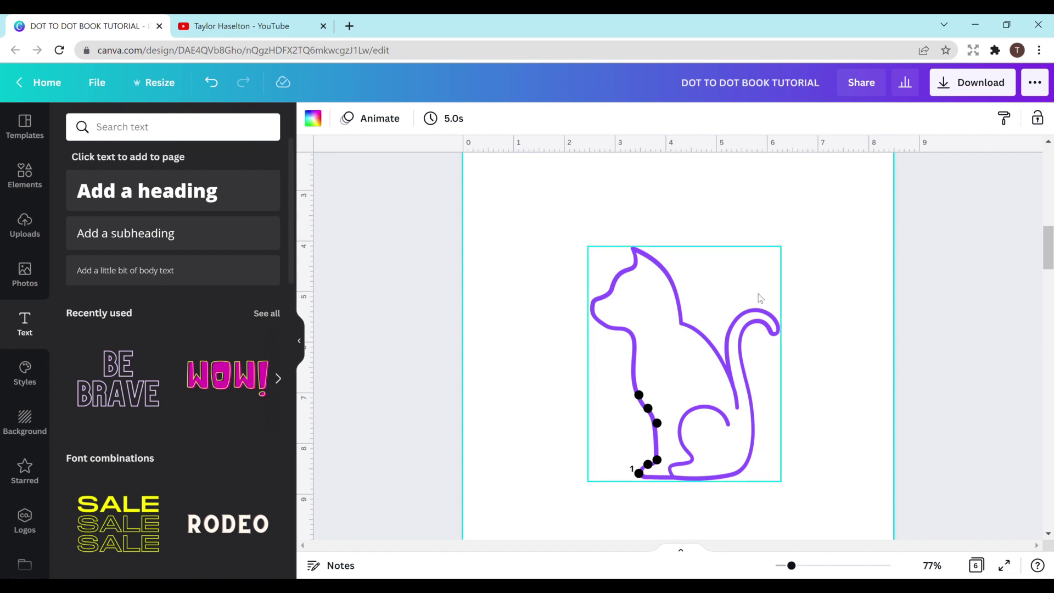
# - Recolour the outline of the fully dotted cat on page 3 black
pyautogui.moveTo(1047, 251); pyautogui.dragTo(1047, 291)
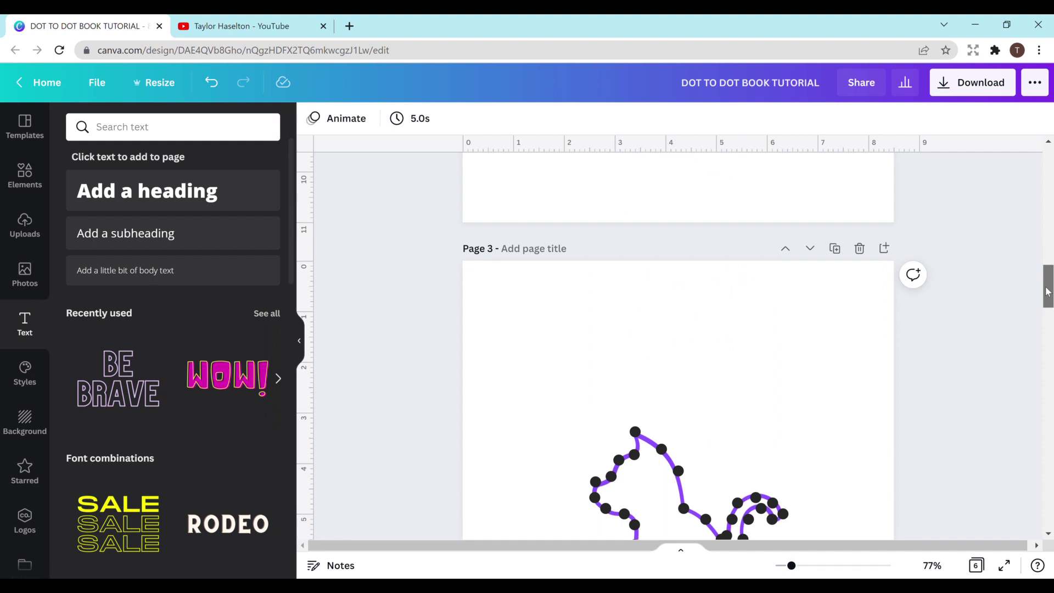
pyautogui.scroll(-4, 859, 236)
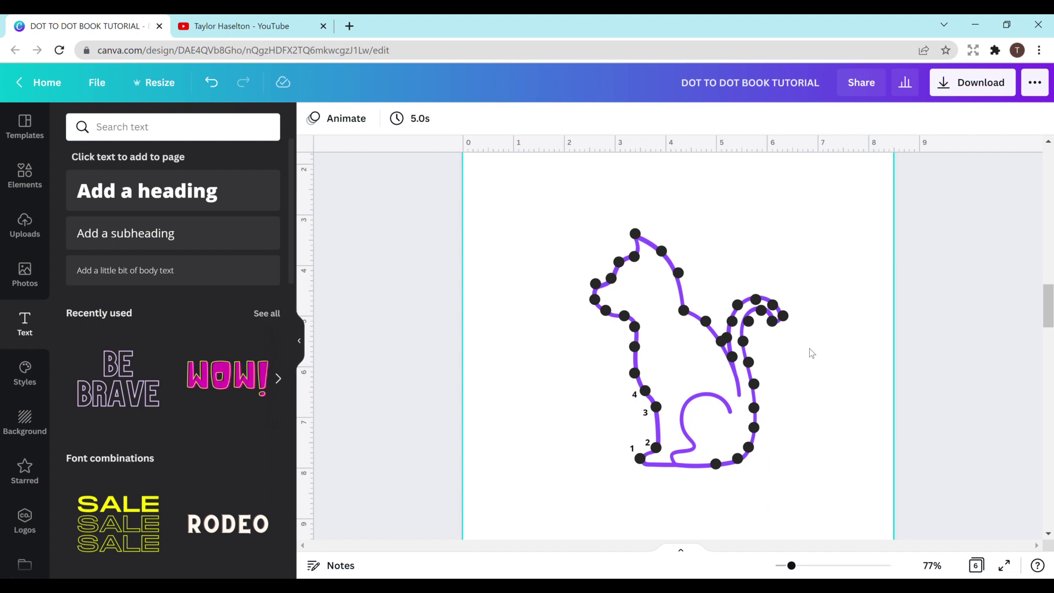
pyautogui.click(708, 395)
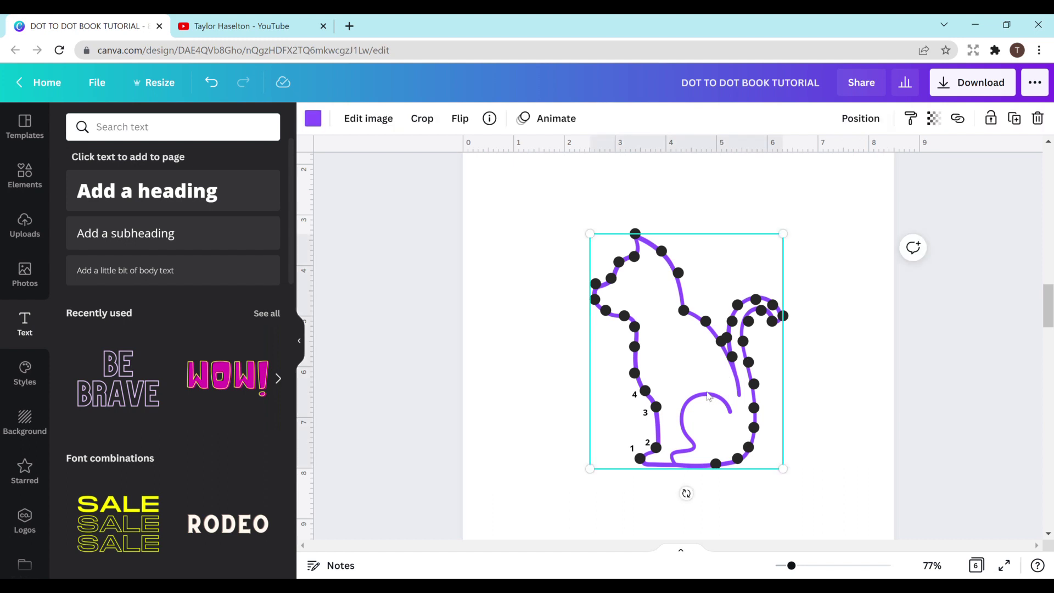
pyautogui.click(314, 118)
pyautogui.click(117, 189)
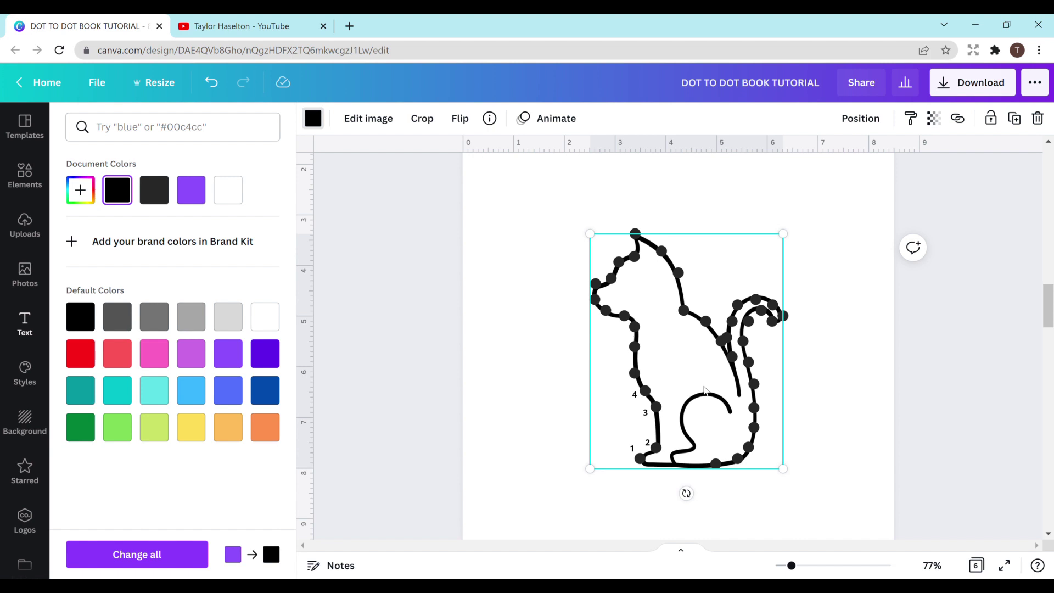
# - Place a copy of the cat outline beside the dotted cat and crop the original down to the curved hind leg
pyautogui.moveTo(603, 380); pyautogui.dragTo(810, 402)
pyautogui.click(673, 391)
pyautogui.doubleClick(618, 282)
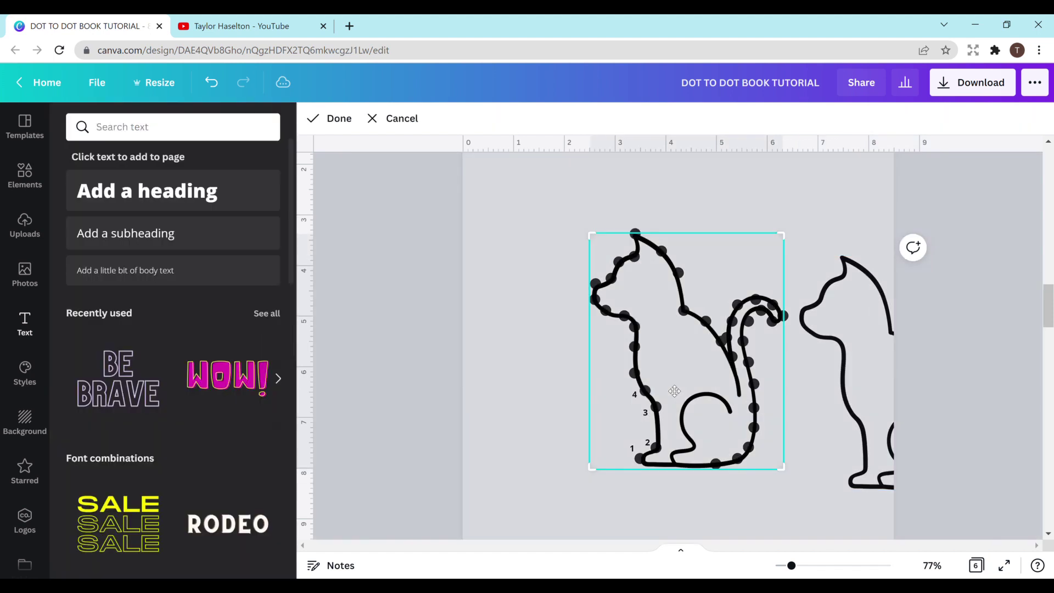
pyautogui.moveTo(591, 234); pyautogui.dragTo(666, 387)
pyautogui.moveTo(782, 468); pyautogui.dragTo(737, 447)
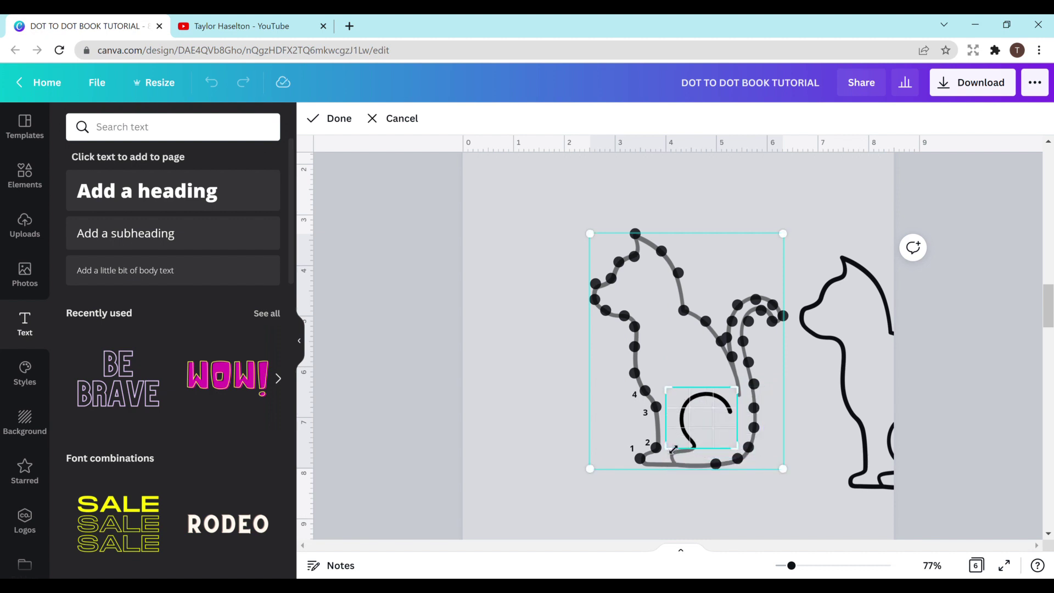
pyautogui.moveTo(671, 447); pyautogui.dragTo(669, 458)
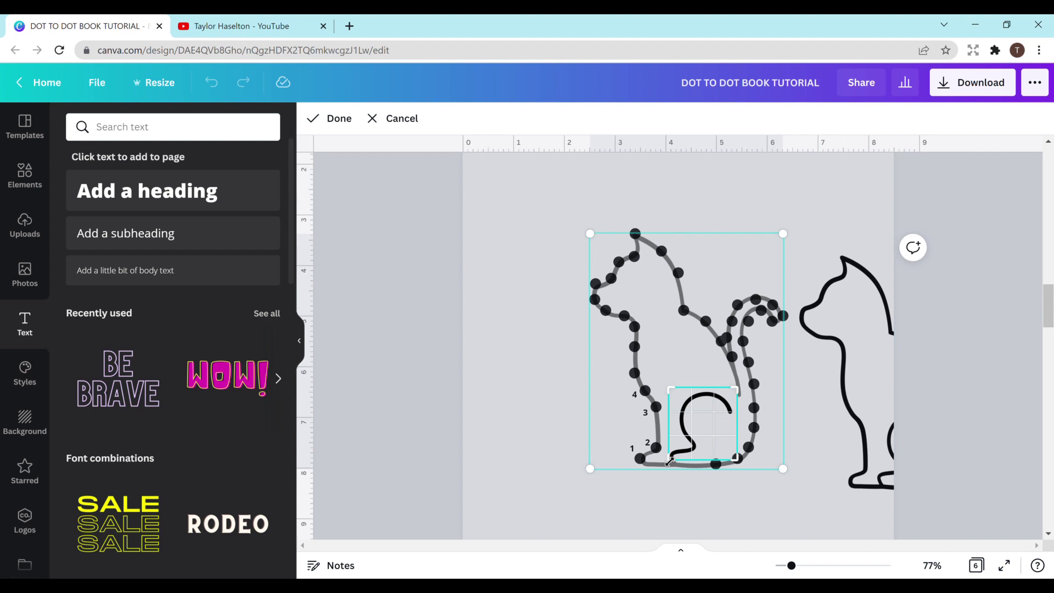
pyautogui.click(686, 482)
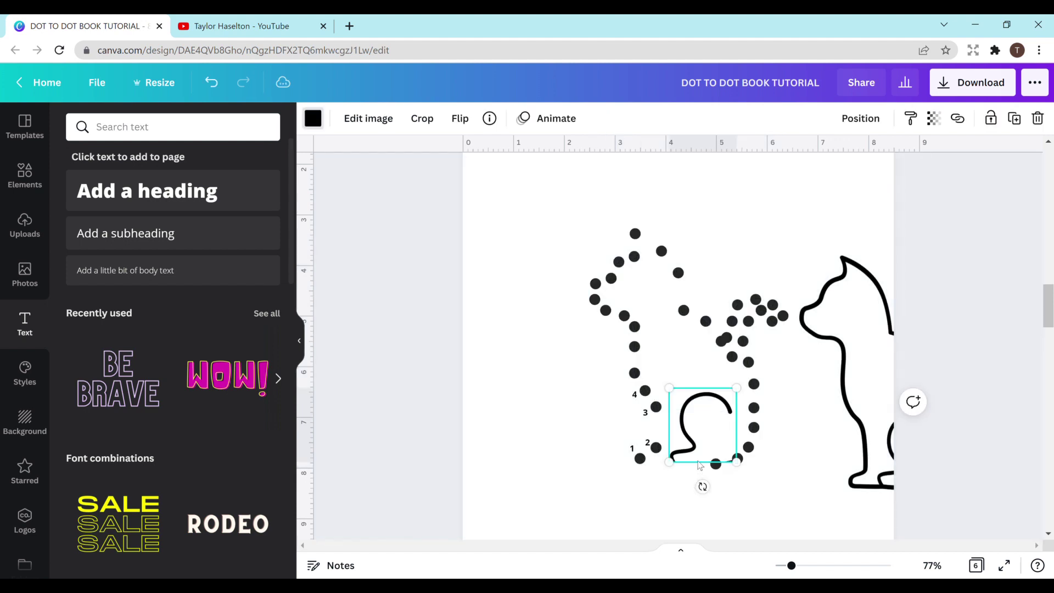
# - Tighten the hind-leg crop to cut off the leftover base line, and nudge the leg curve slightly lower inside the dots
pyautogui.doubleClick(724, 445)
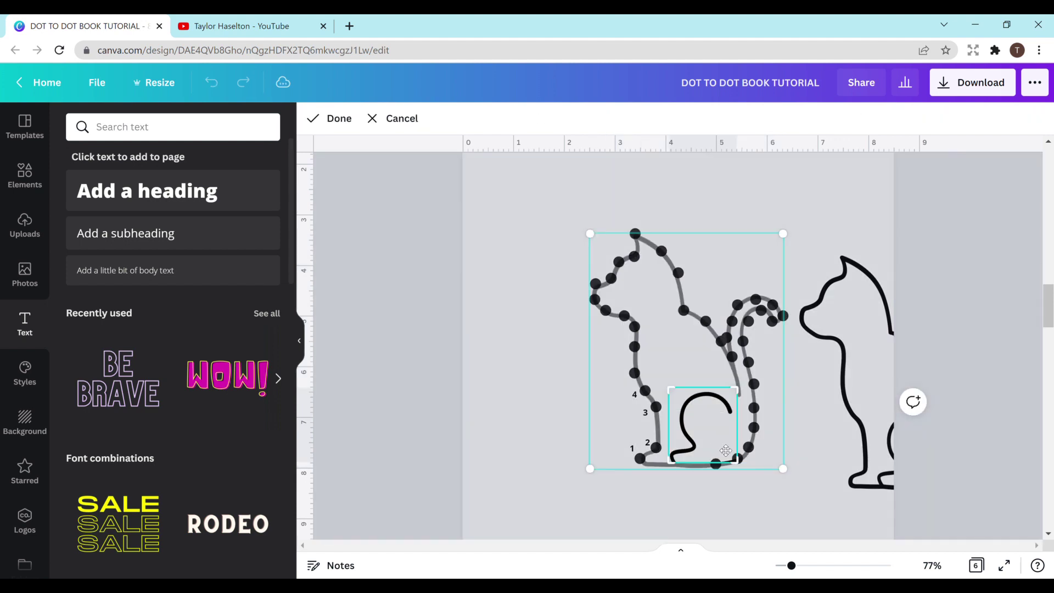
pyautogui.moveTo(735, 464); pyautogui.dragTo(735, 458)
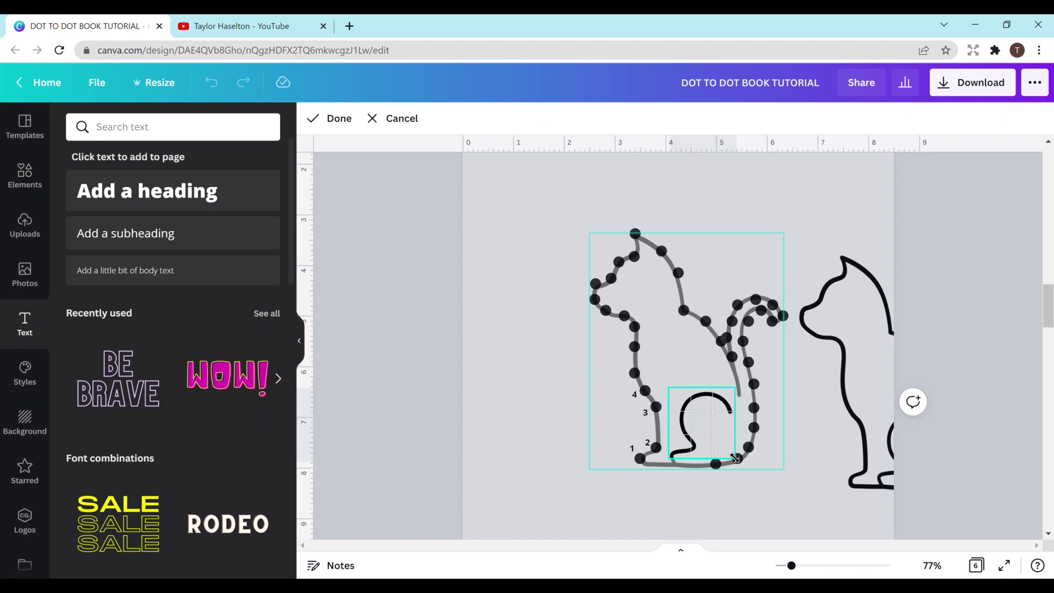
pyautogui.moveTo(735, 459); pyautogui.dragTo(734, 457)
pyautogui.click(723, 496)
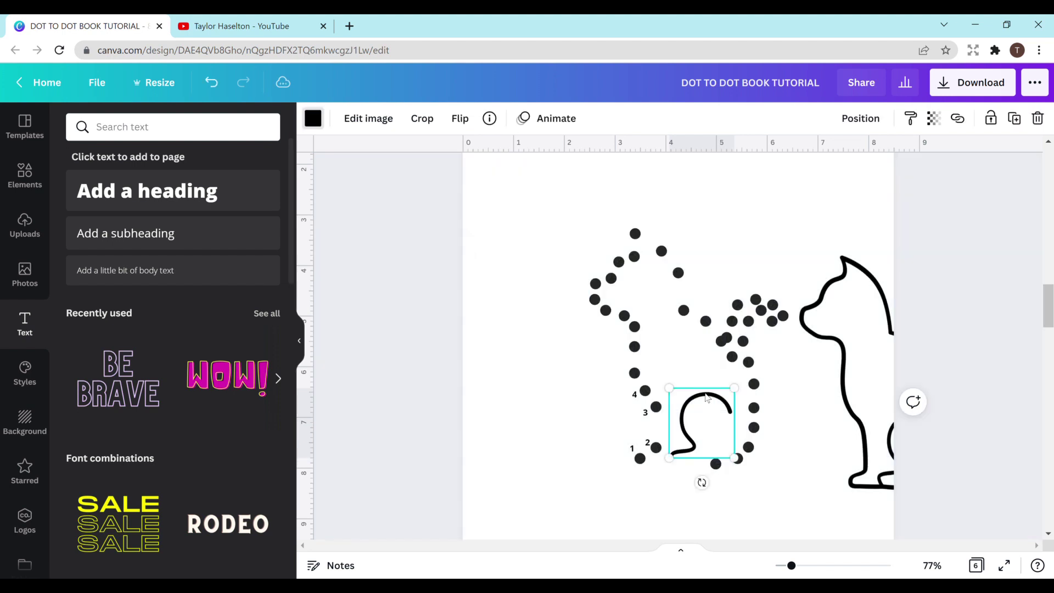
pyautogui.moveTo(703, 392); pyautogui.dragTo(701, 396)
pyautogui.click(647, 483)
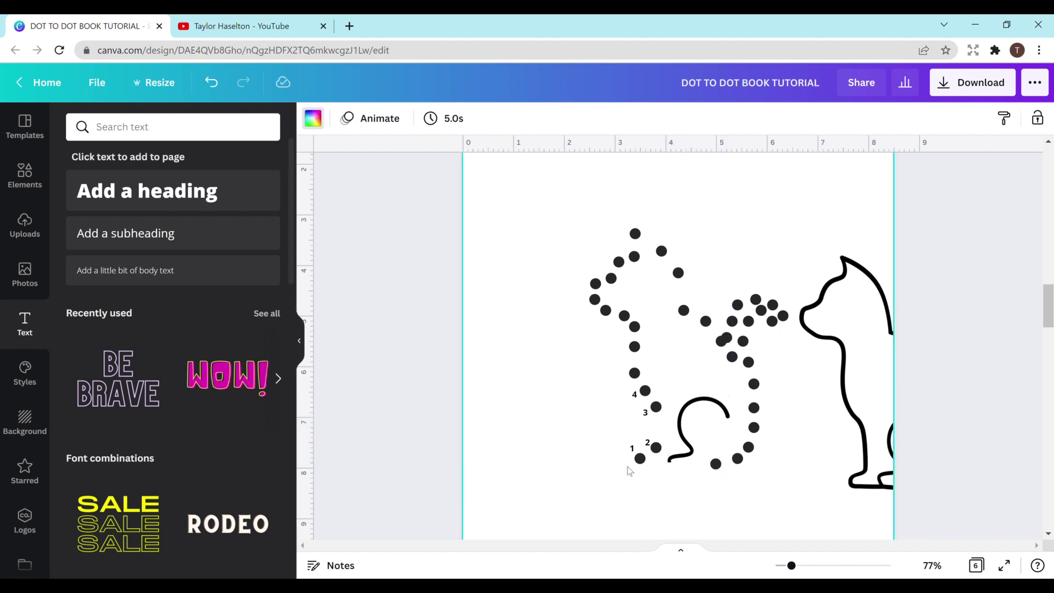
# - Add a straight line and fit it along the cat's base, from the front-paw dot 1 to the dot beneath the hind leg
pyautogui.click(9, 192)
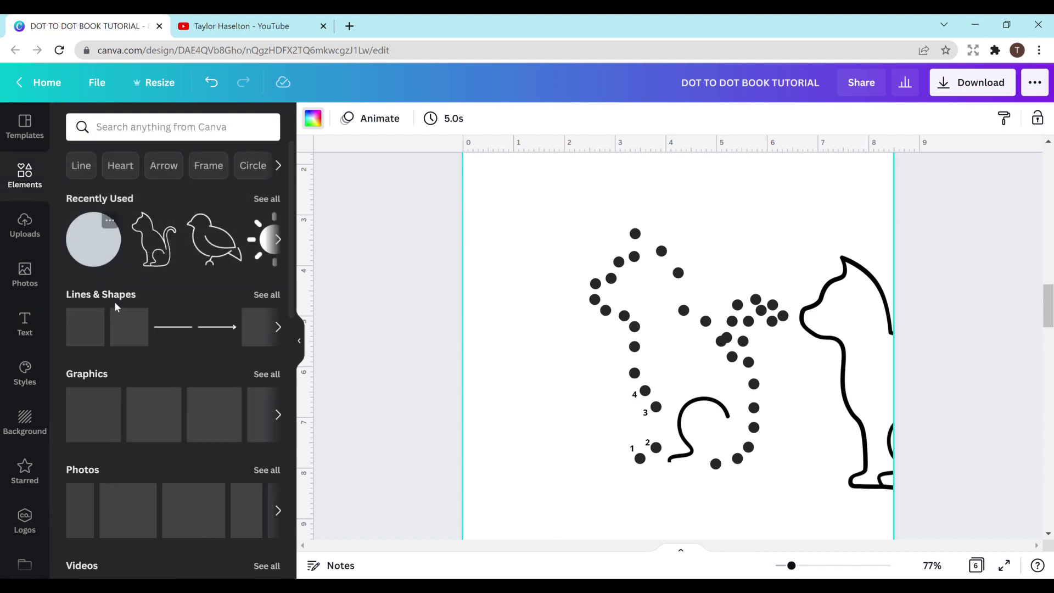
pyautogui.click(173, 327)
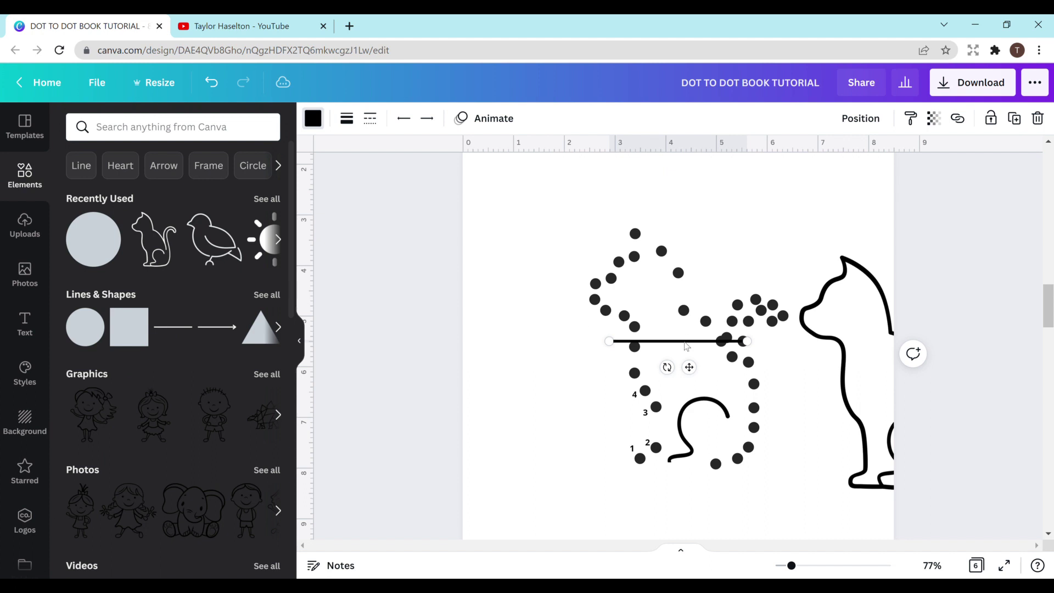
pyautogui.moveTo(688, 366); pyautogui.dragTo(714, 484)
pyautogui.moveTo(775, 461); pyautogui.dragTo(687, 491)
pyautogui.moveTo(639, 466); pyautogui.dragTo(639, 464)
pyautogui.moveTo(687, 440); pyautogui.dragTo(686, 442)
pyautogui.click(769, 485)
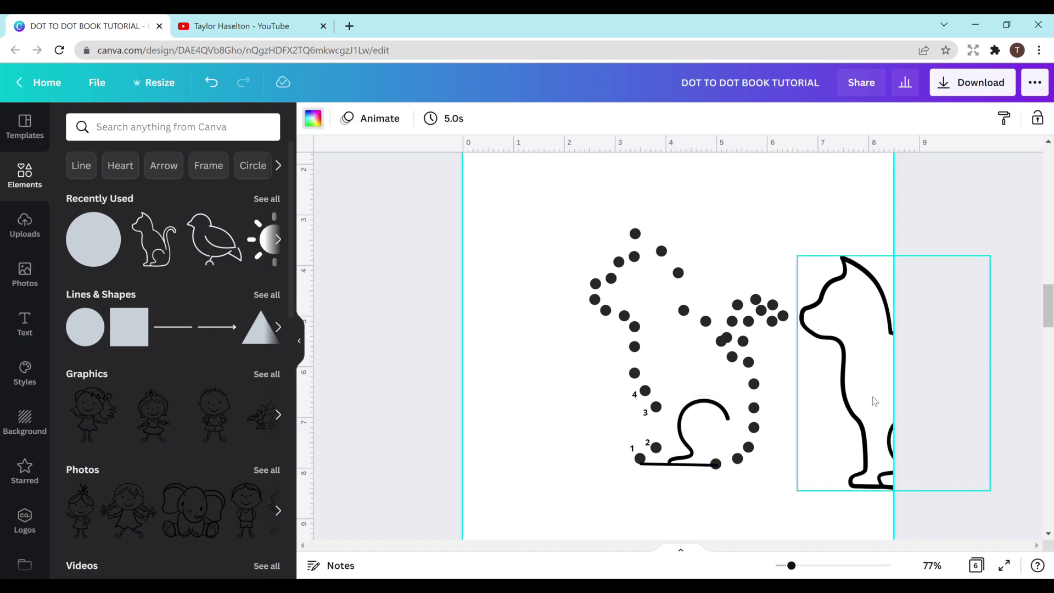
# - Crop the spare cat outline to the short end of the back line and place it just under the lowest back dot
pyautogui.moveTo(871, 397); pyautogui.dragTo(842, 401)
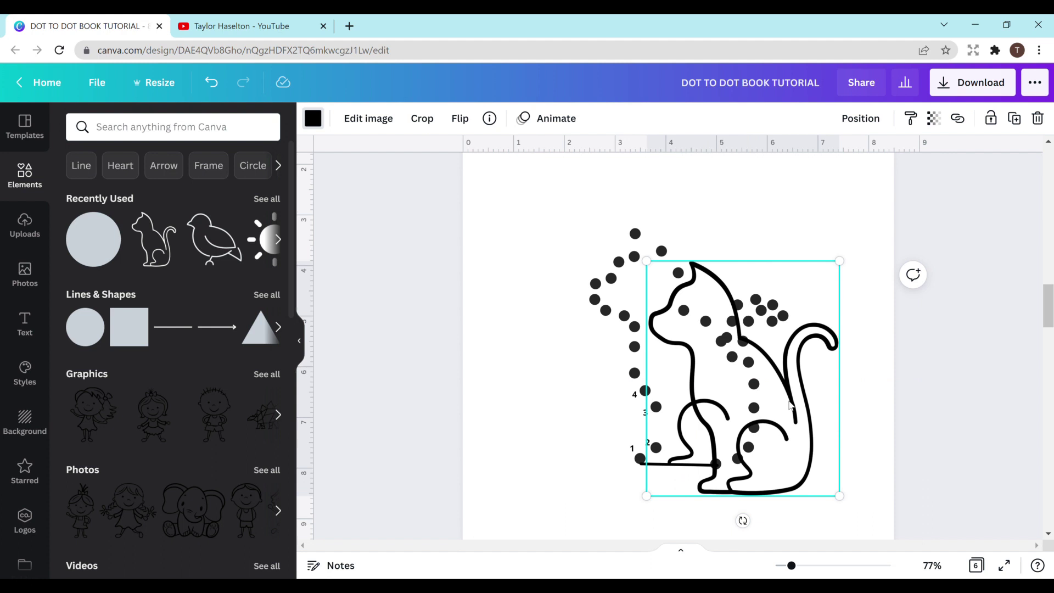
pyautogui.doubleClick(790, 406)
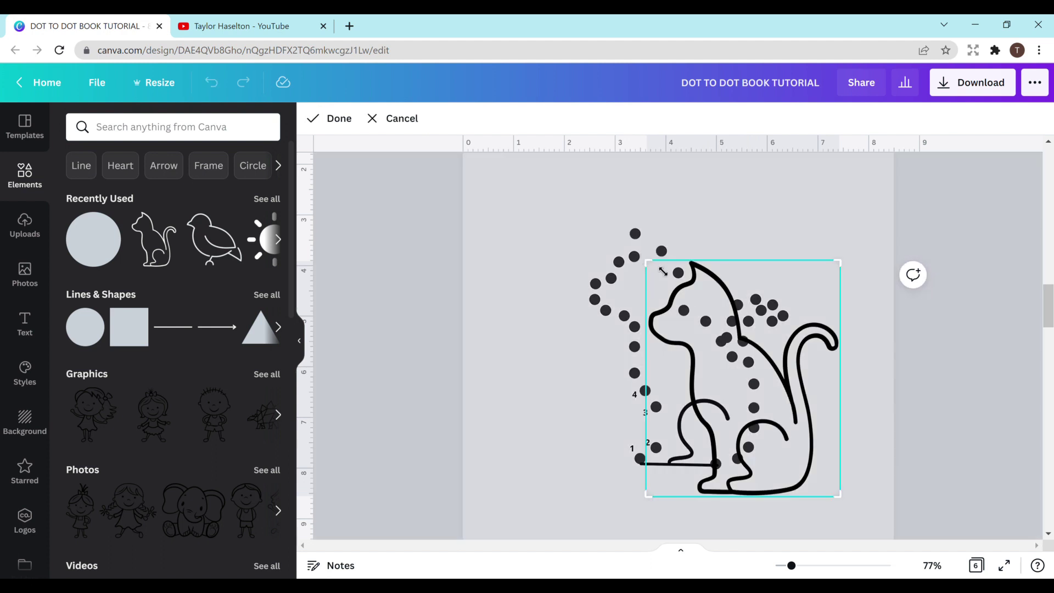
pyautogui.moveTo(663, 271)
pyautogui.mouseDown()
pyautogui.moveTo(747, 365)
pyautogui.moveTo(784, 377)
pyautogui.mouseUp()
pyautogui.moveTo(840, 496)
pyautogui.mouseDown()
pyautogui.moveTo(821, 418)
pyautogui.moveTo(804, 429)
pyautogui.mouseUp()
pyautogui.moveTo(785, 380); pyautogui.dragTo(803, 392)
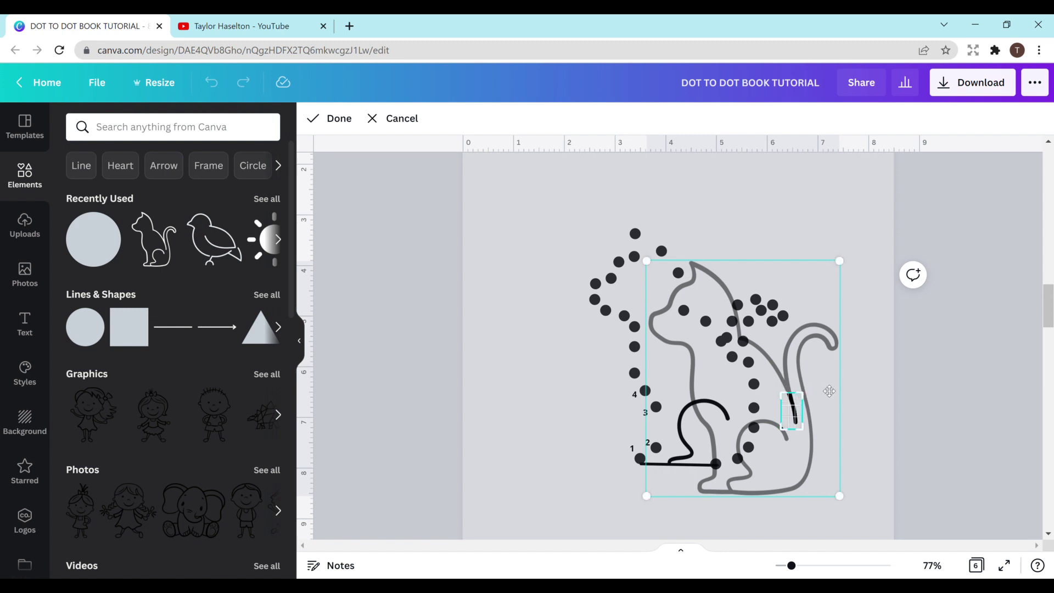
pyautogui.press('Return')
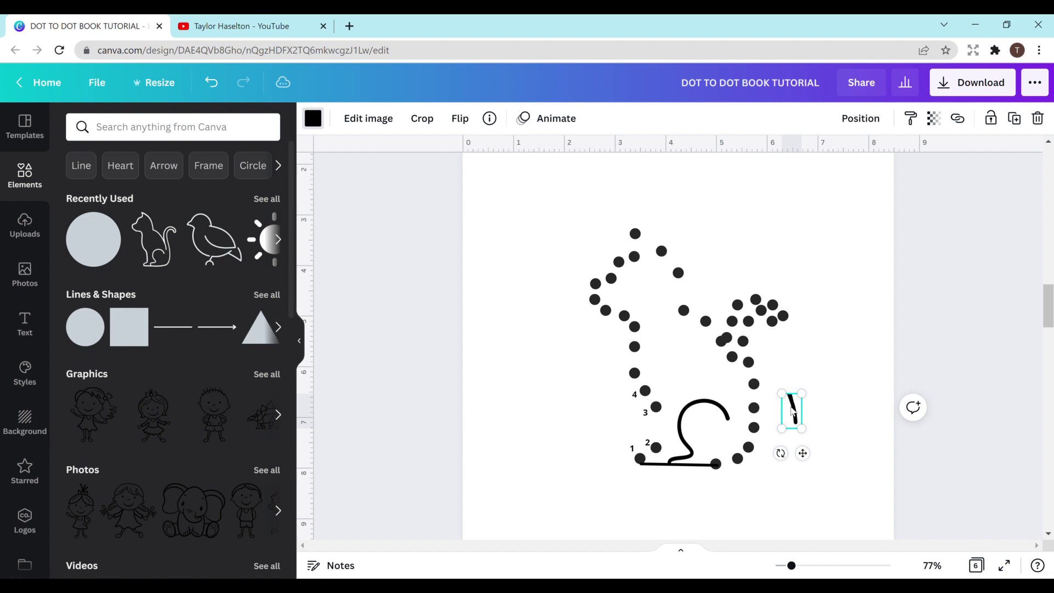
pyautogui.moveTo(791, 410); pyautogui.dragTo(733, 372)
pyautogui.click(836, 380)
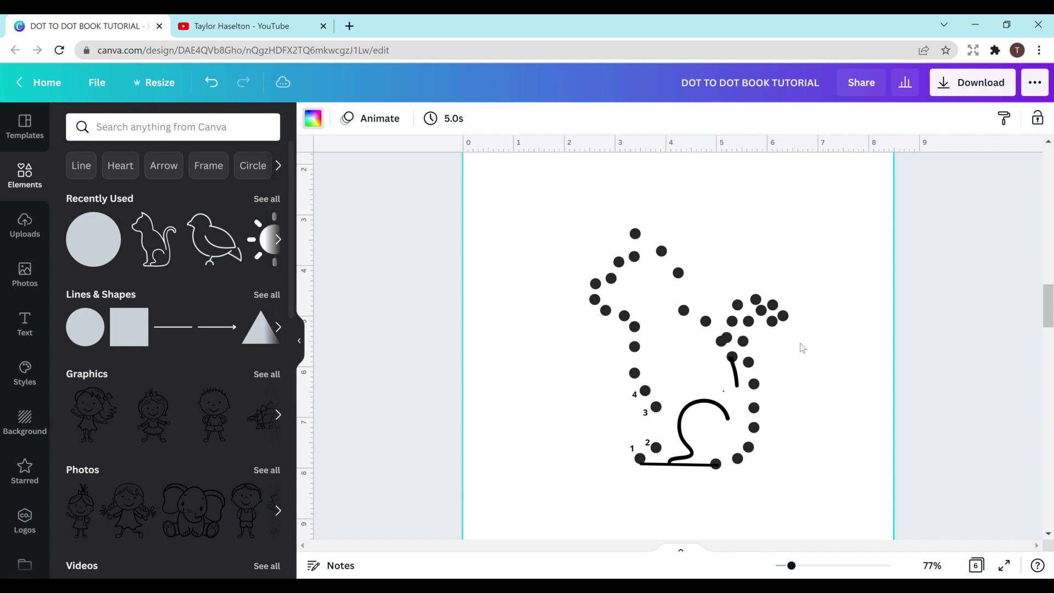
# - Enlarge all dots, numbers and lines of the cat on page 3 to about 5.7 wide by 6.9 high and group them
pyautogui.moveTo(792, 565); pyautogui.dragTo(783, 565)
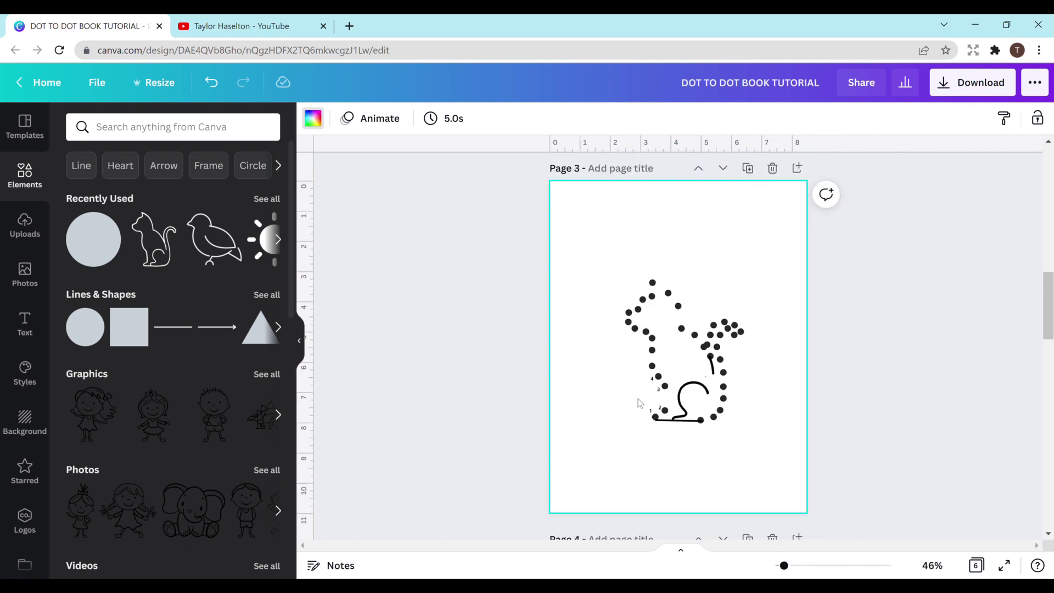
pyautogui.moveTo(604, 273); pyautogui.dragTo(785, 472)
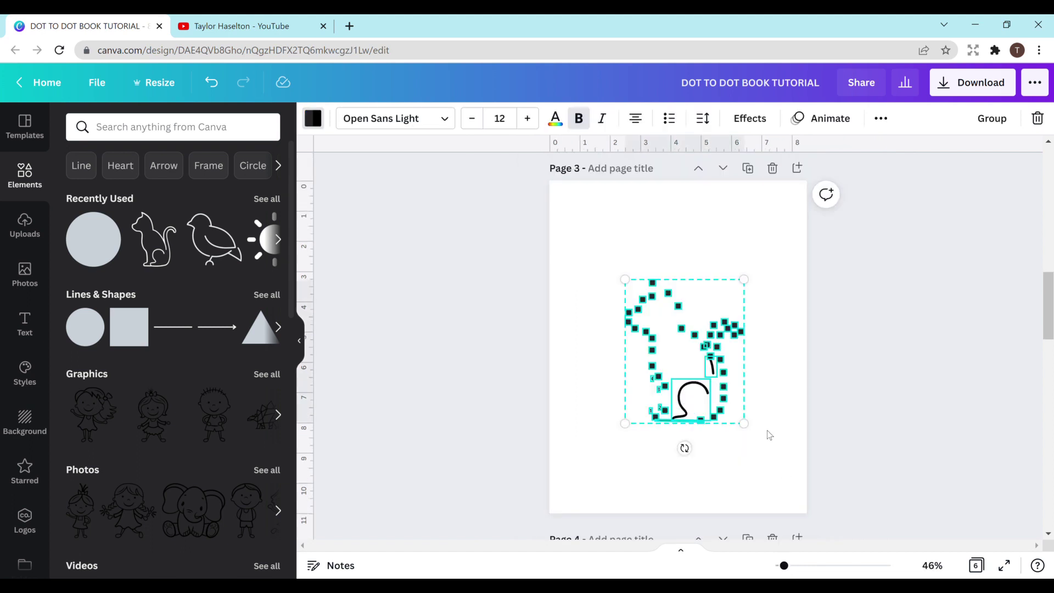
pyautogui.moveTo(621, 278); pyautogui.dragTo(570, 211)
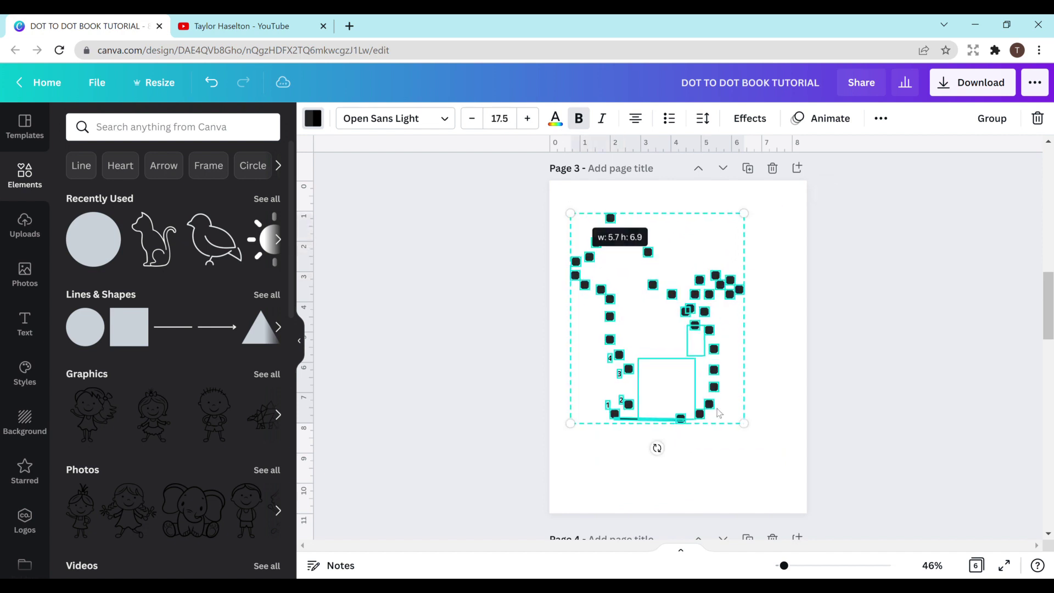
pyautogui.moveTo(742, 407); pyautogui.dragTo(761, 434)
pyautogui.click(988, 119)
pyautogui.click(693, 209)
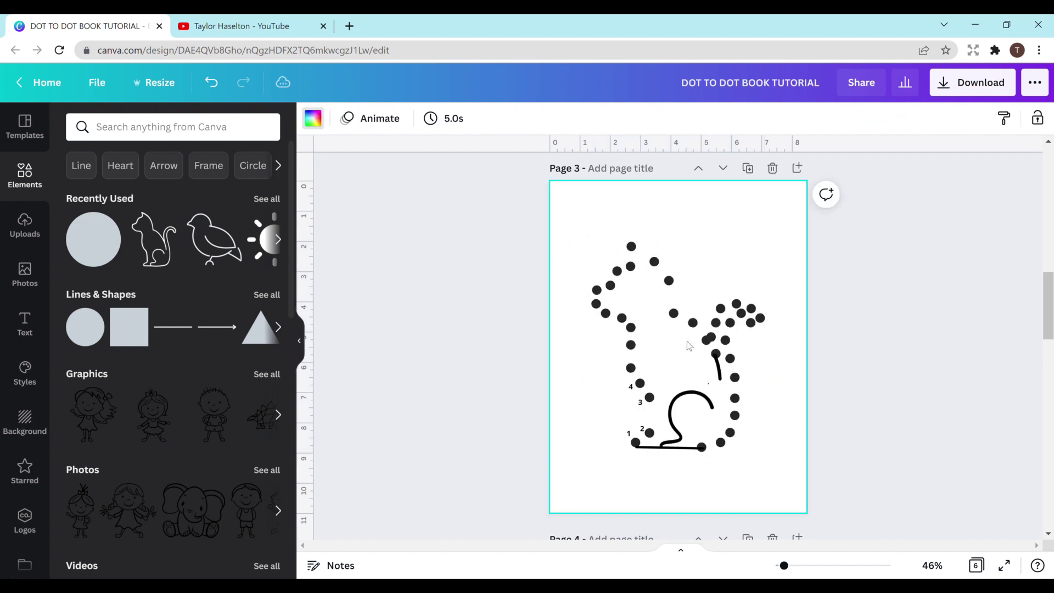
# - Enlarge the grouped dot-to-dot cat to about 6 wide by 7.3 high and centre it on page 3
pyautogui.click(710, 374)
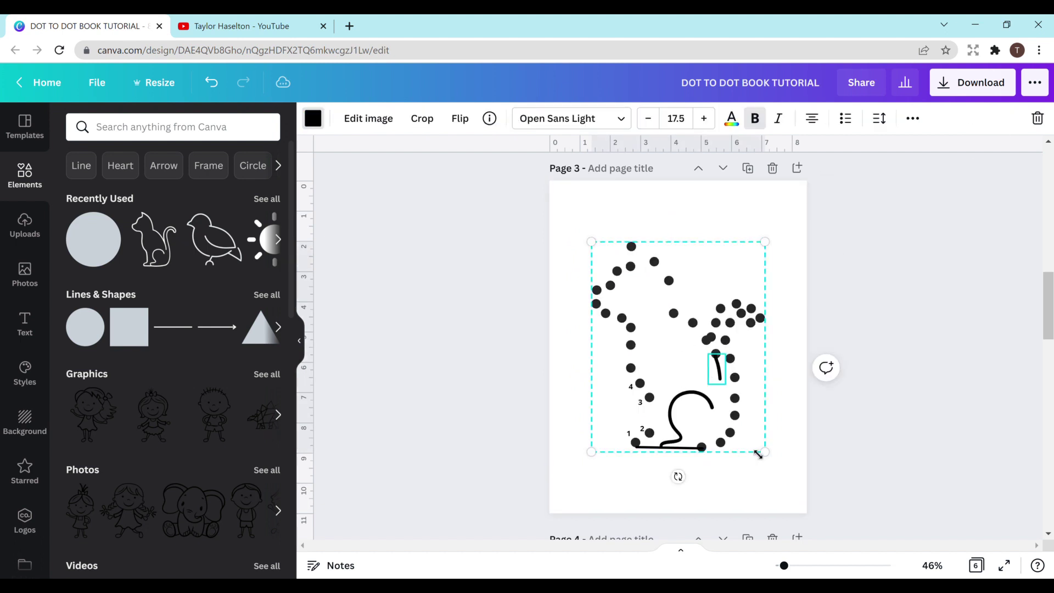
pyautogui.moveTo(763, 453); pyautogui.dragTo(768, 471)
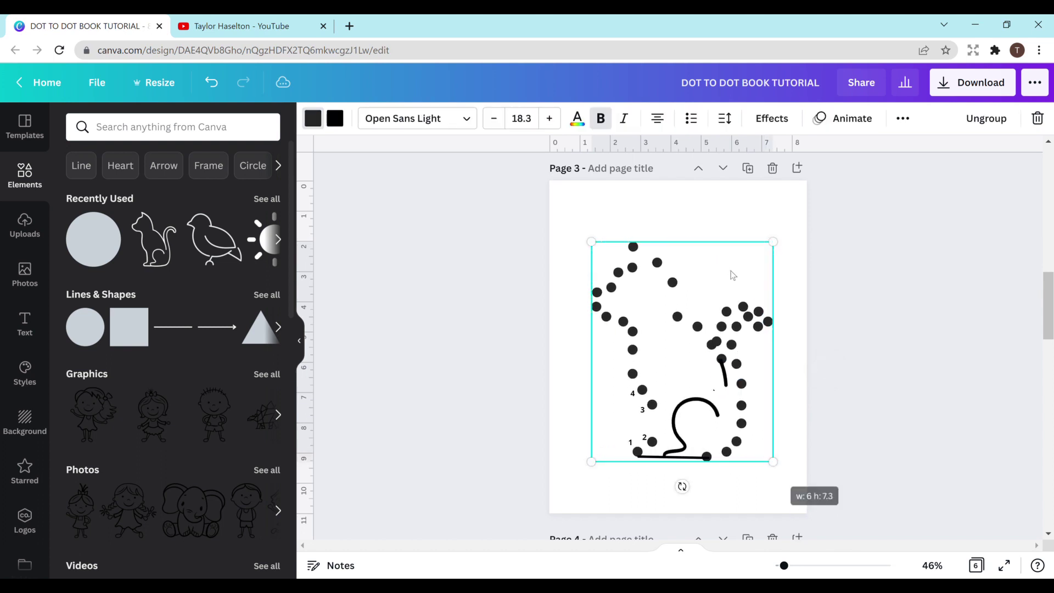
pyautogui.click(708, 224)
pyautogui.moveTo(679, 334); pyautogui.dragTo(676, 329)
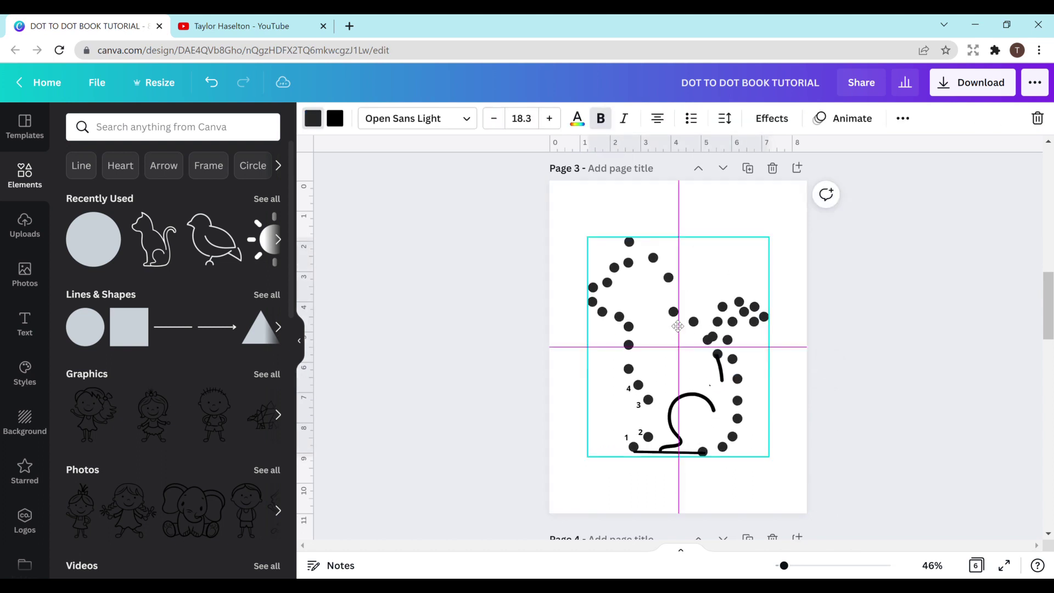
pyautogui.click(730, 206)
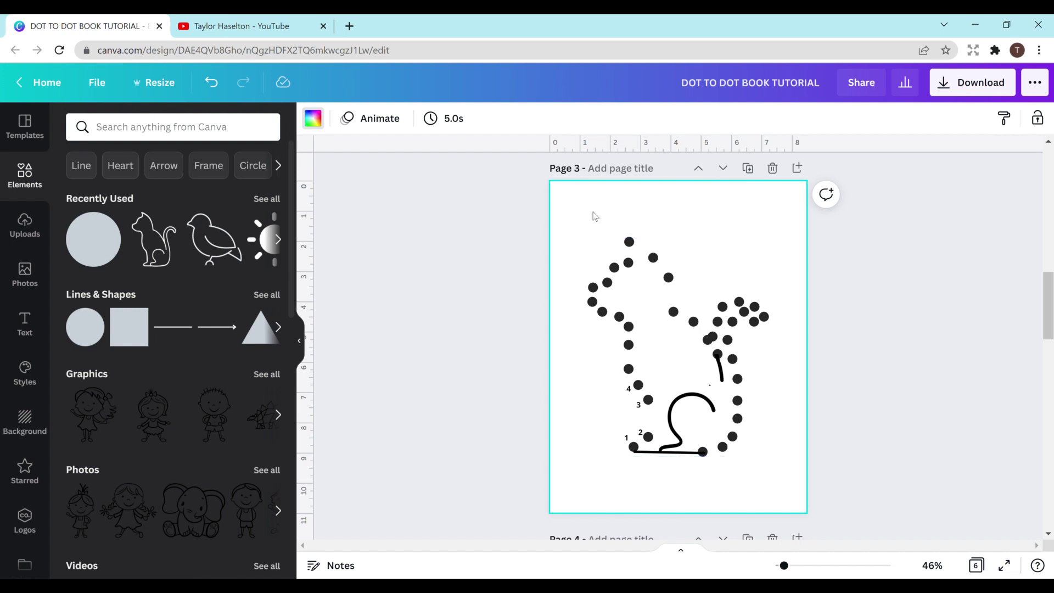
pyautogui.moveTo(156, 231)
pyautogui.click(279, 242)
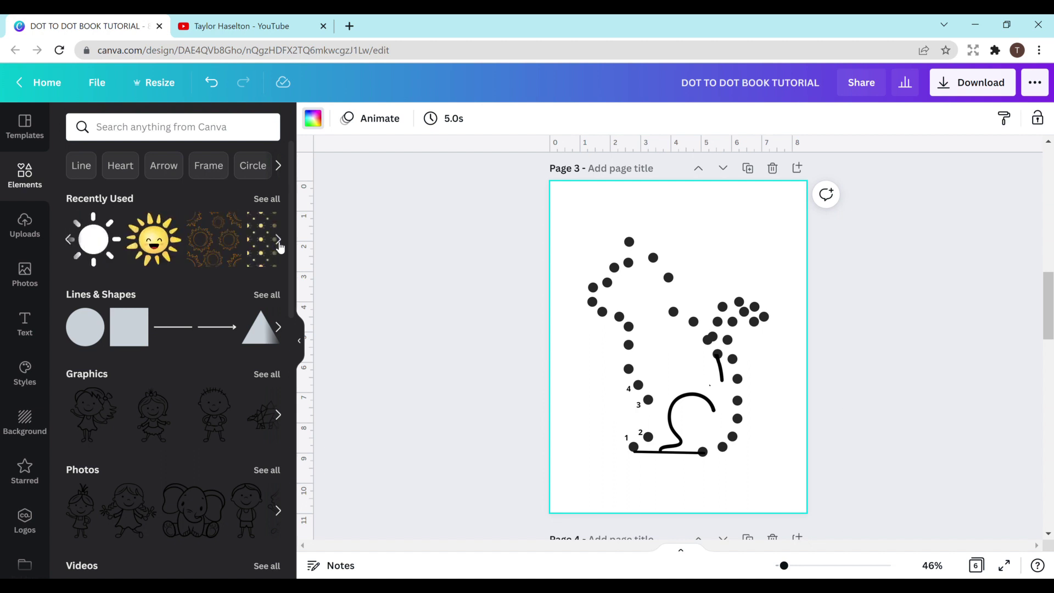
pyautogui.click(70, 241)
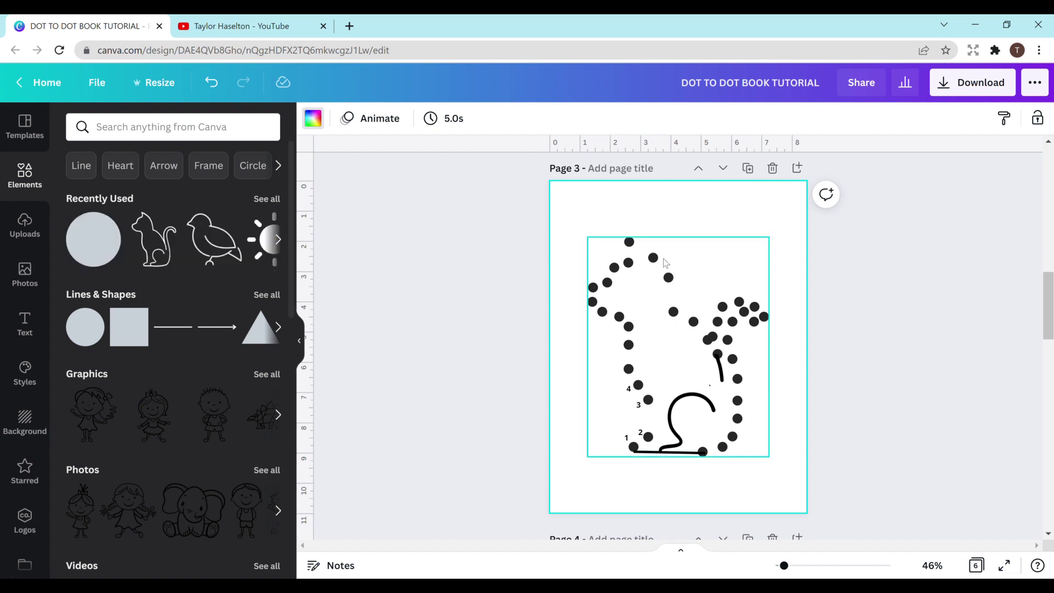